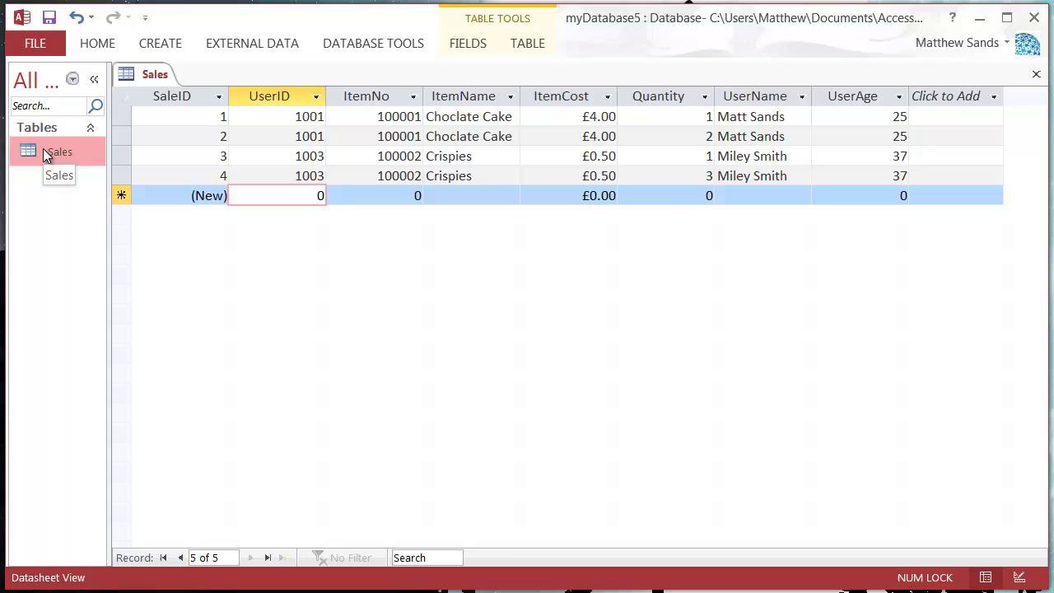
{"action": "left_click", "coordinate": [212, 134]}
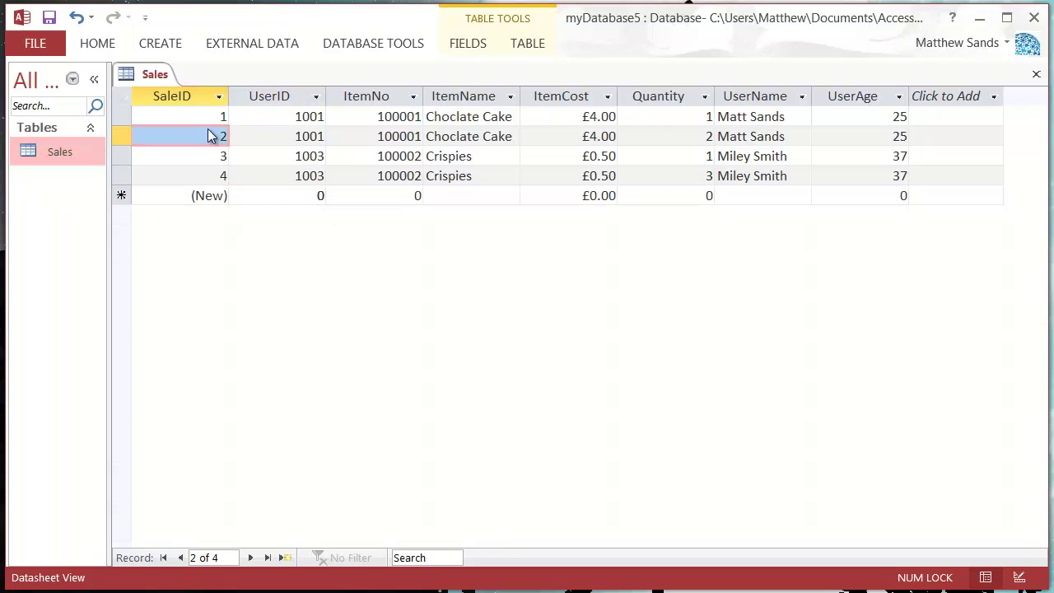
{"action": "left_click", "coordinate": [218, 115]}
{"action": "left_click", "coordinate": [279, 120]}
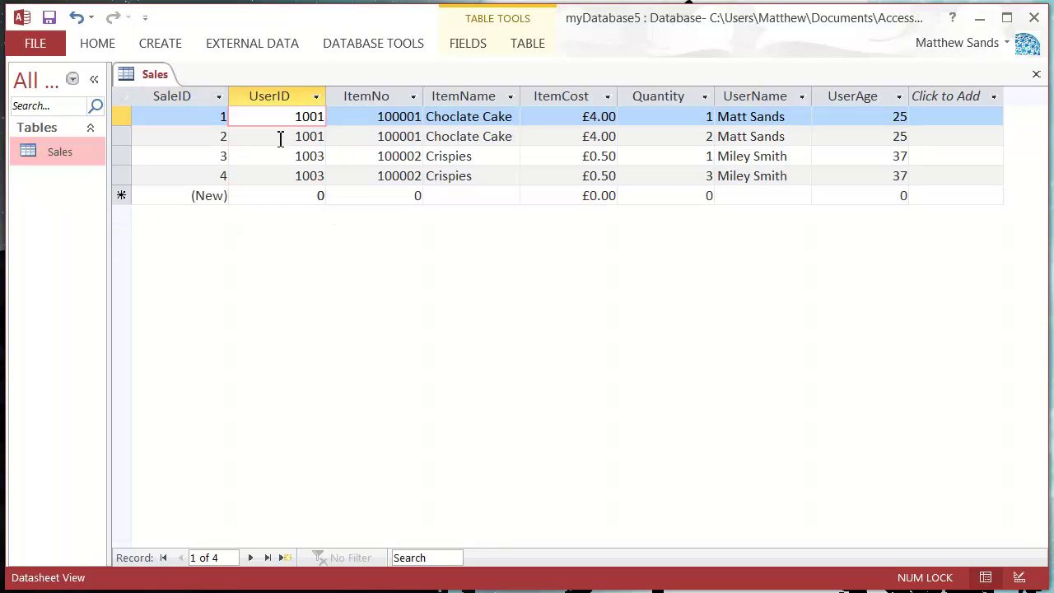
{"action": "left_click", "coordinate": [281, 135]}
{"action": "left_click", "coordinate": [284, 158]}
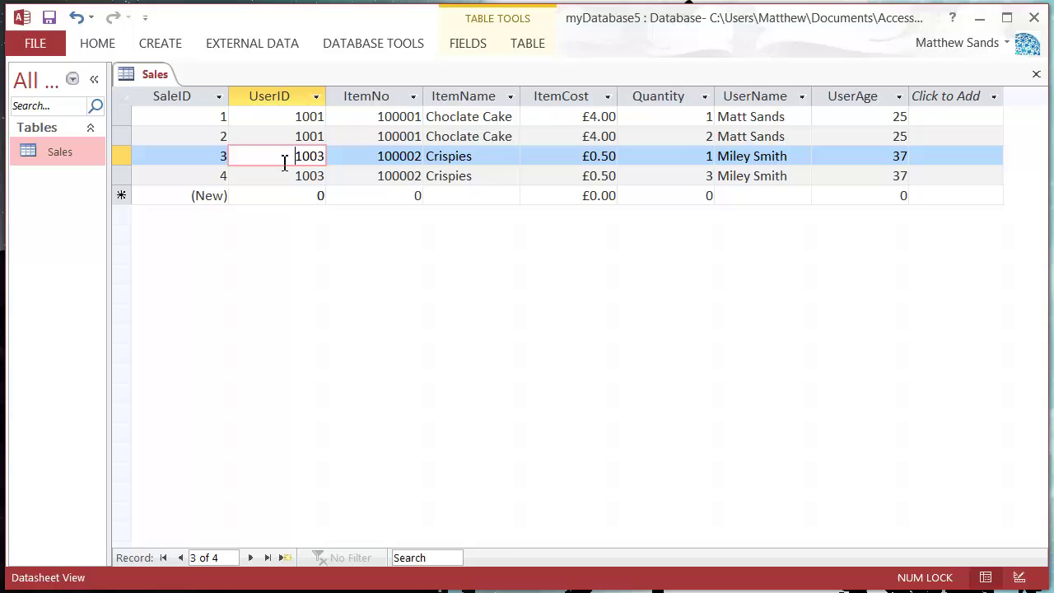
{"action": "left_click", "coordinate": [549, 135]}
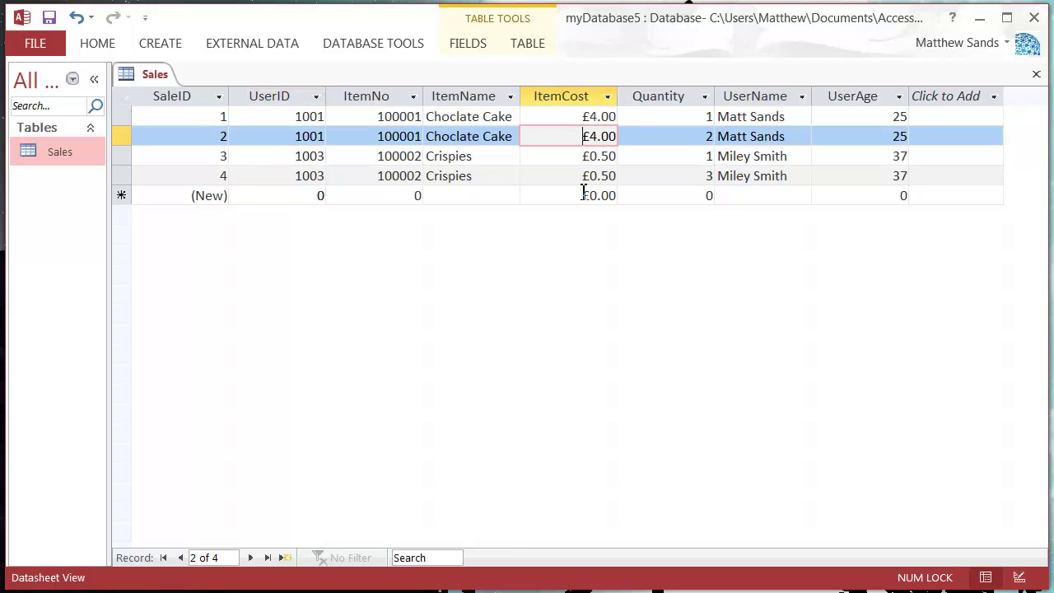
{"action": "left_click", "coordinate": [281, 123]}
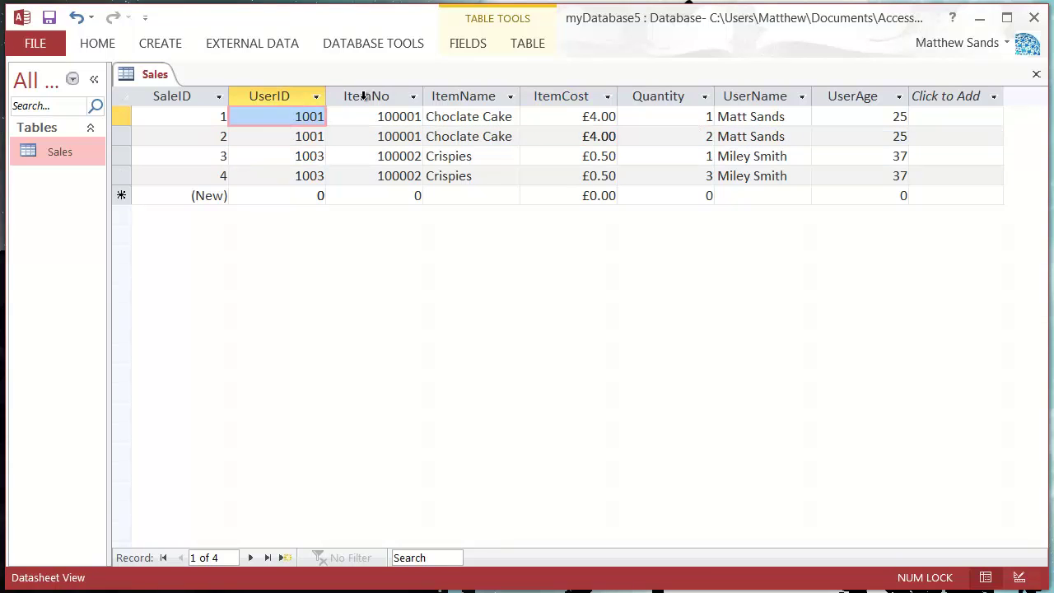
{"action": "left_click", "coordinate": [365, 97]}
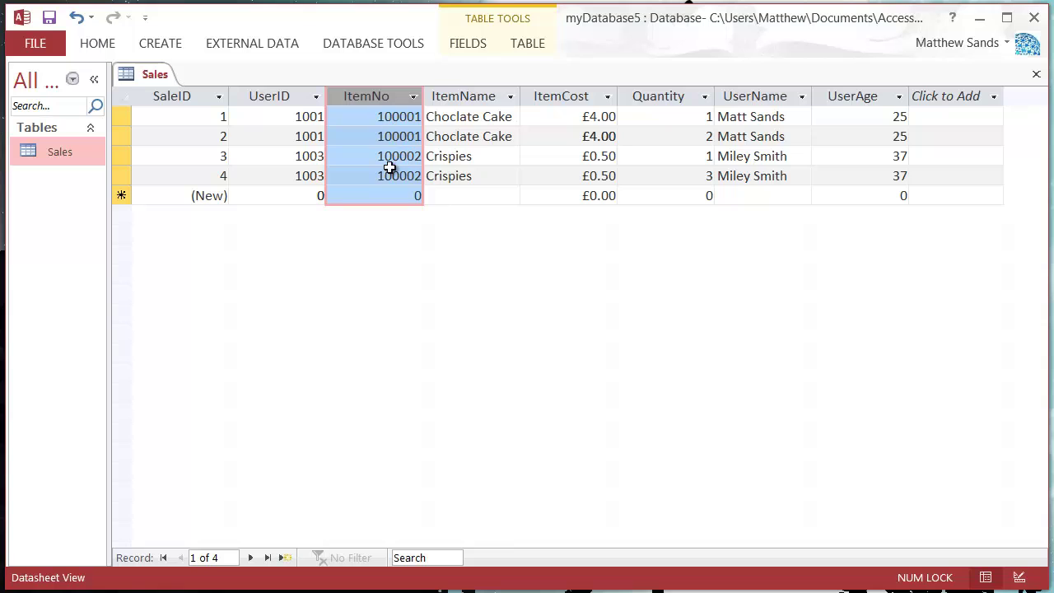
{"action": "left_click", "coordinate": [286, 96]}
{"action": "left_click", "coordinate": [459, 96]}
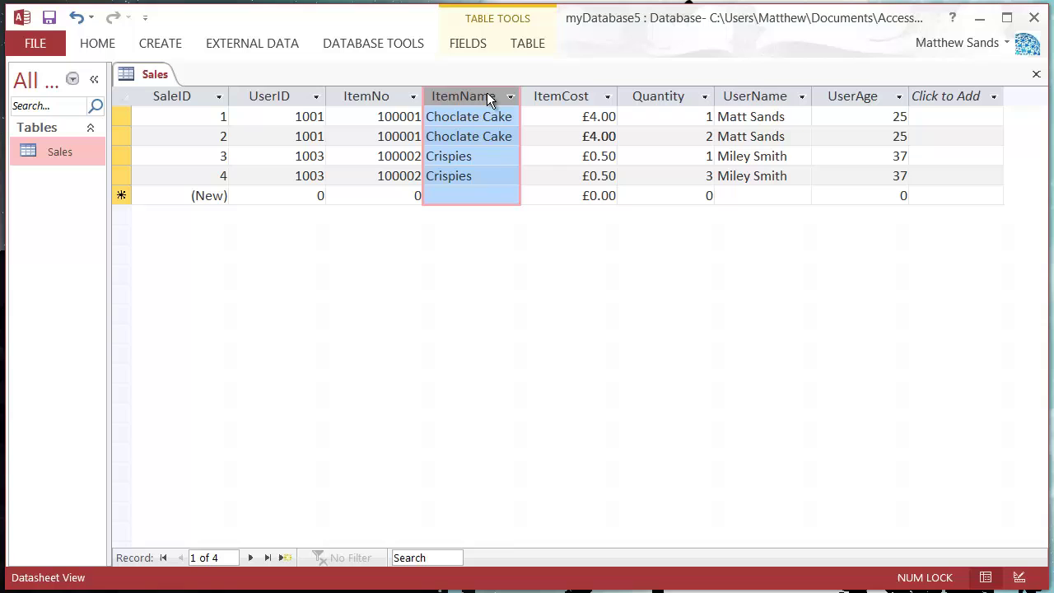
{"action": "left_click", "coordinate": [568, 96]}
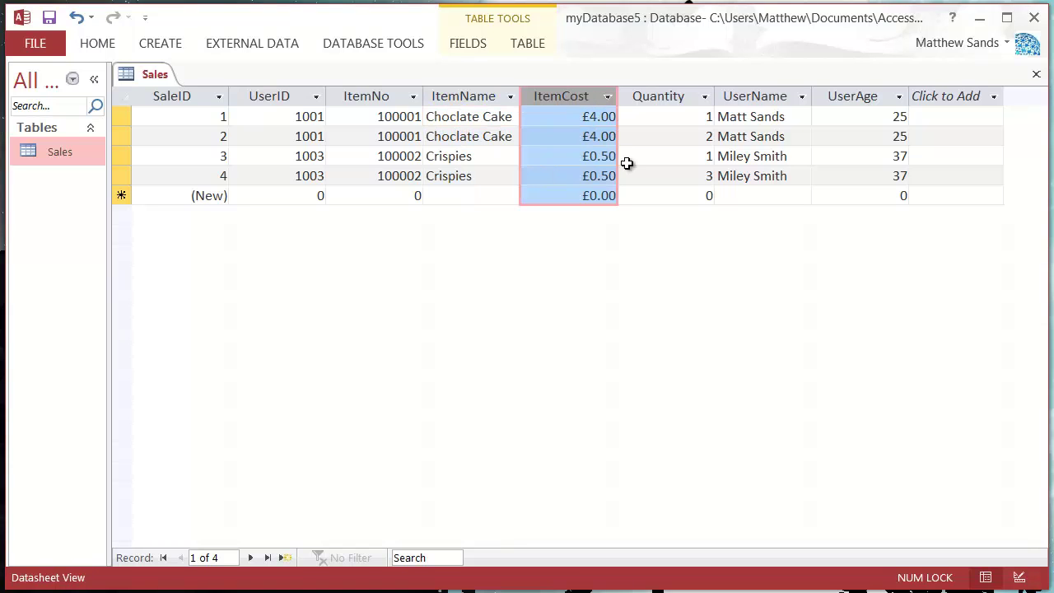
{"action": "left_click", "coordinate": [676, 97]}
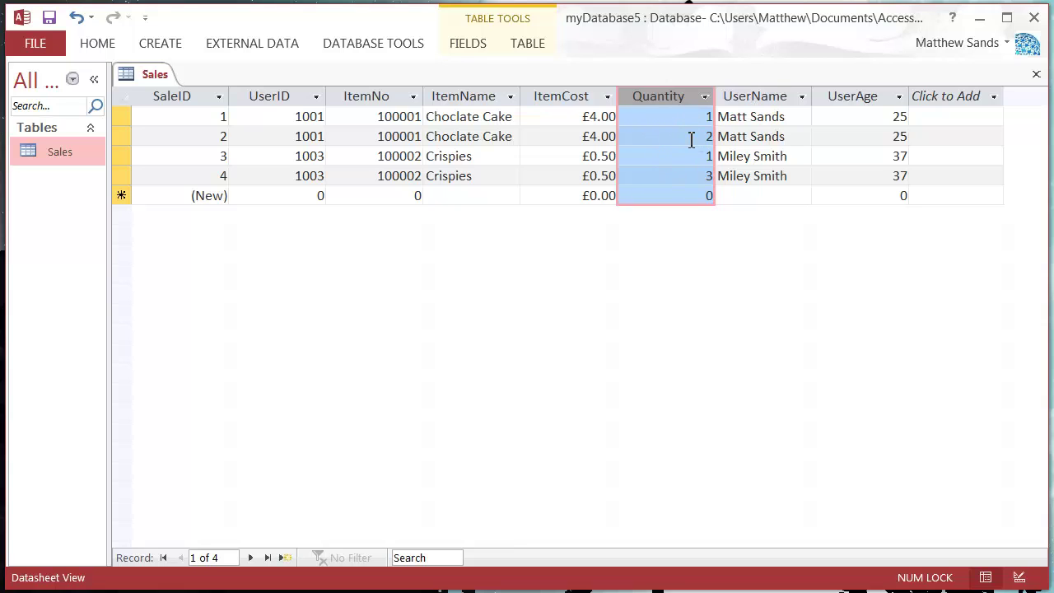
{"action": "left_click", "coordinate": [757, 96]}
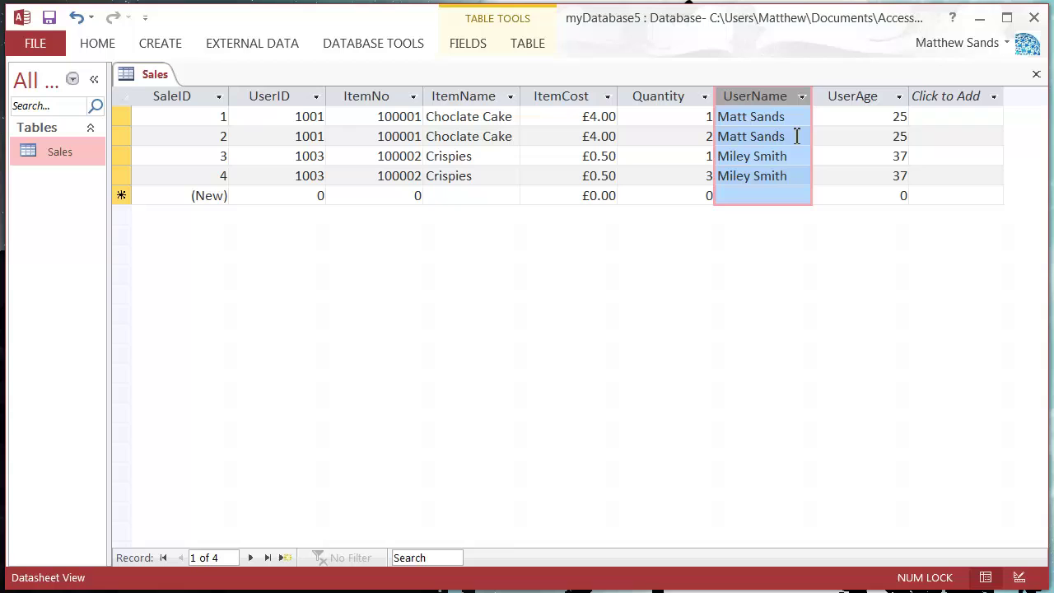
{"action": "left_click", "coordinate": [860, 98]}
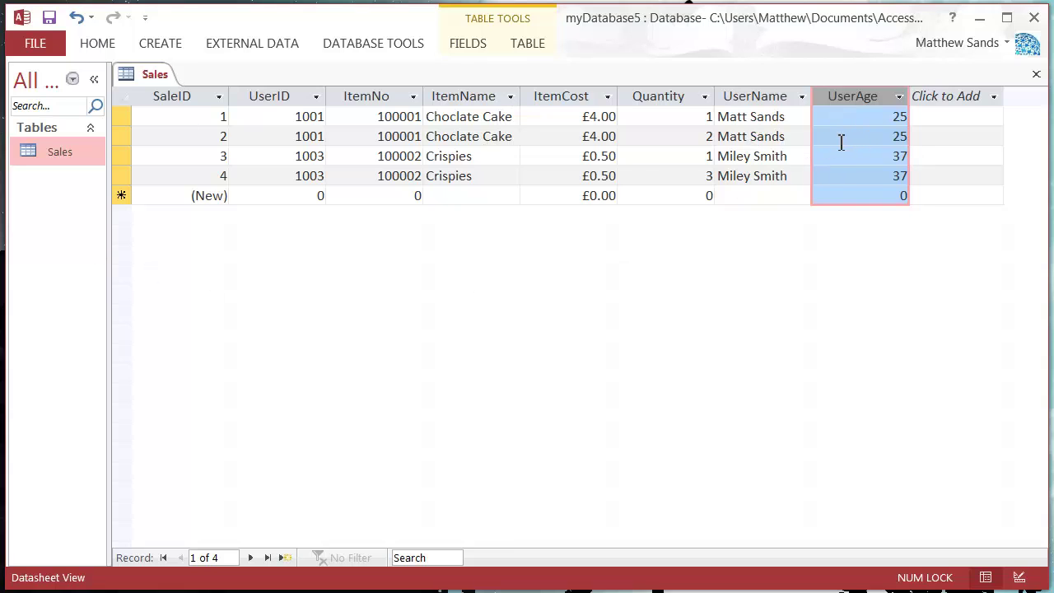
{"action": "left_click_drag", "start_coordinate": [292, 117], "coordinate": [324, 136]}
{"action": "left_click", "coordinate": [292, 136]}
{"action": "left_click", "coordinate": [315, 137]}
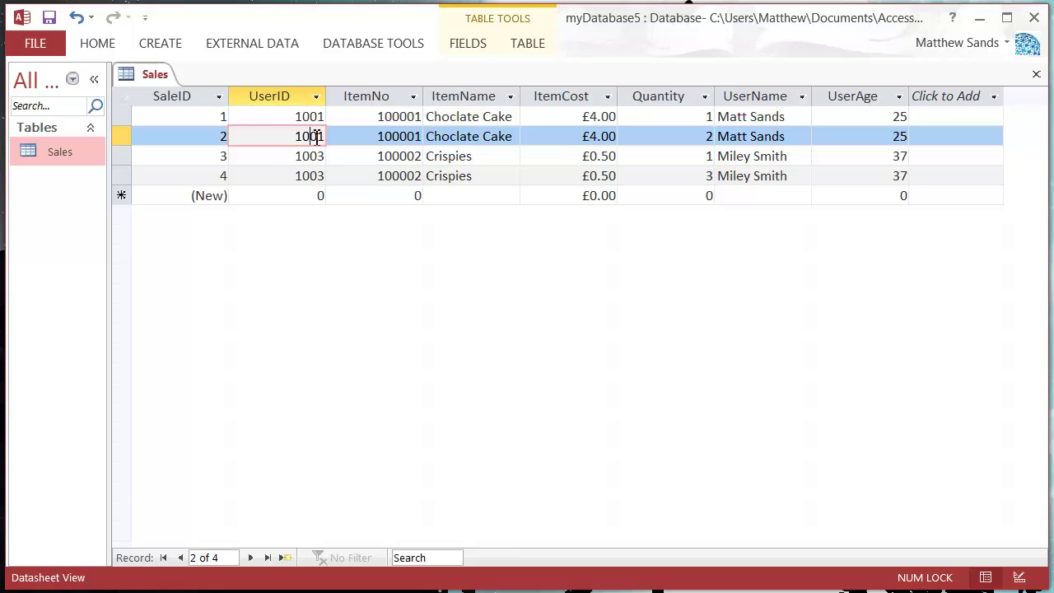
{"action": "left_click", "coordinate": [772, 117]}
{"action": "left_click_drag", "start_coordinate": [797, 118], "coordinate": [698, 124]}
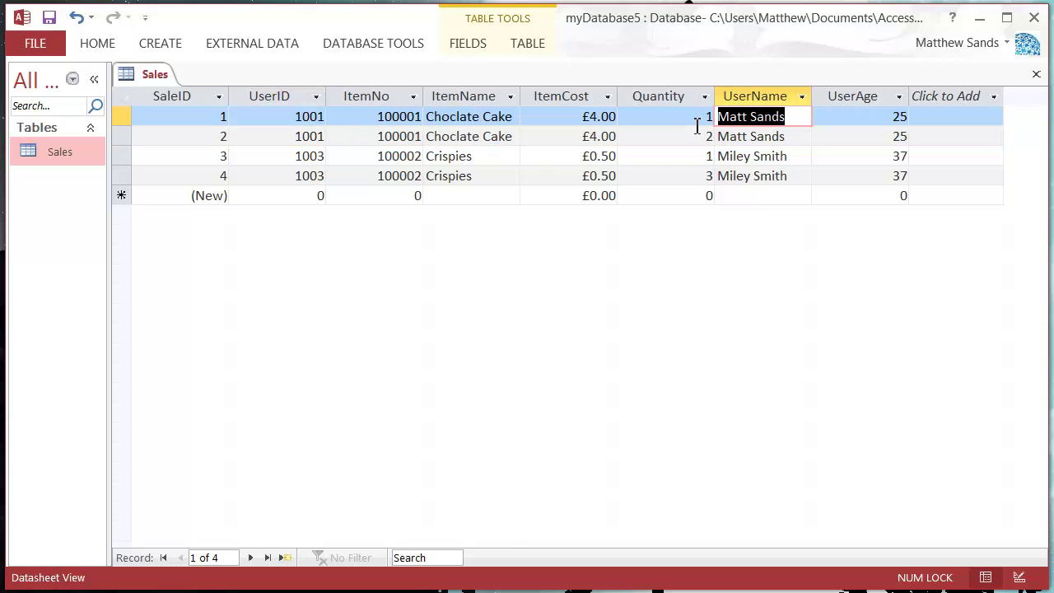
{"action": "left_click", "coordinate": [792, 137]}
{"action": "left_click_drag", "start_coordinate": [799, 136], "coordinate": [716, 137]}
{"action": "key", "text": "Tab"}
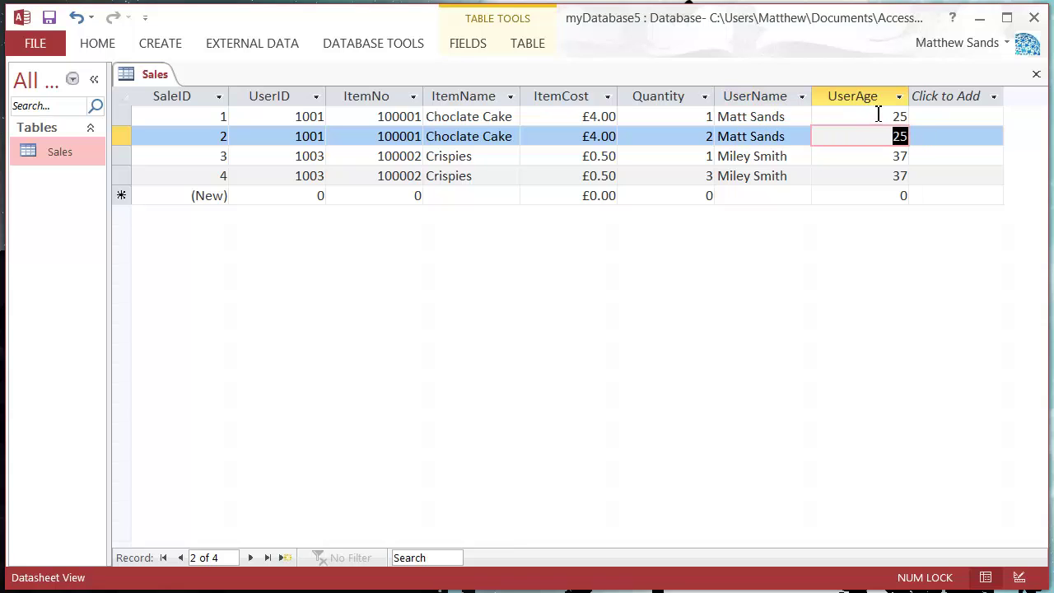
{"action": "left_click", "coordinate": [882, 116]}
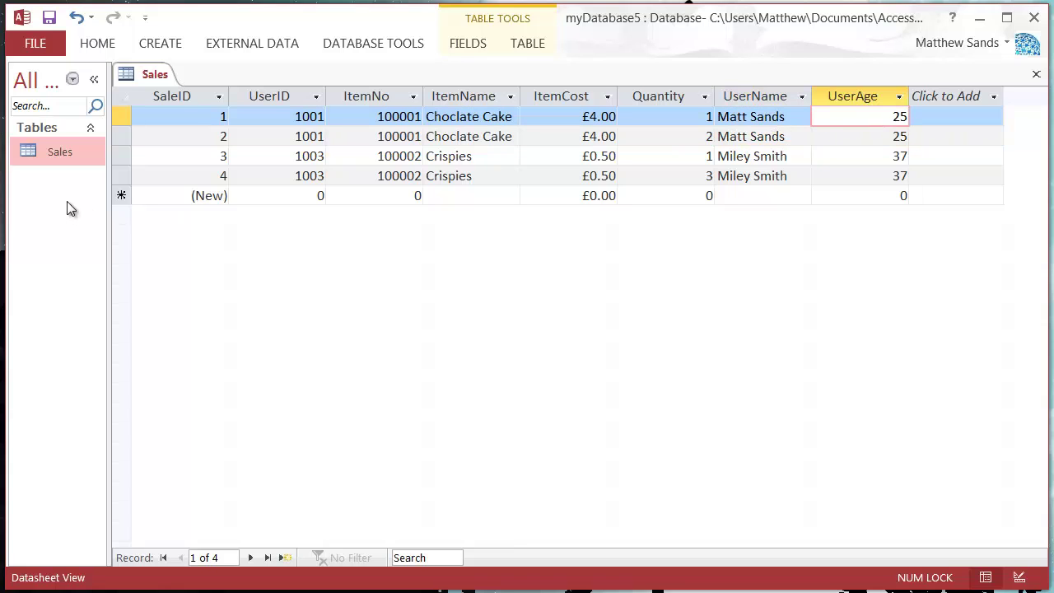
Start a new table in Design view with a UserID field of type Number
{"action": "left_click", "coordinate": [161, 45]}
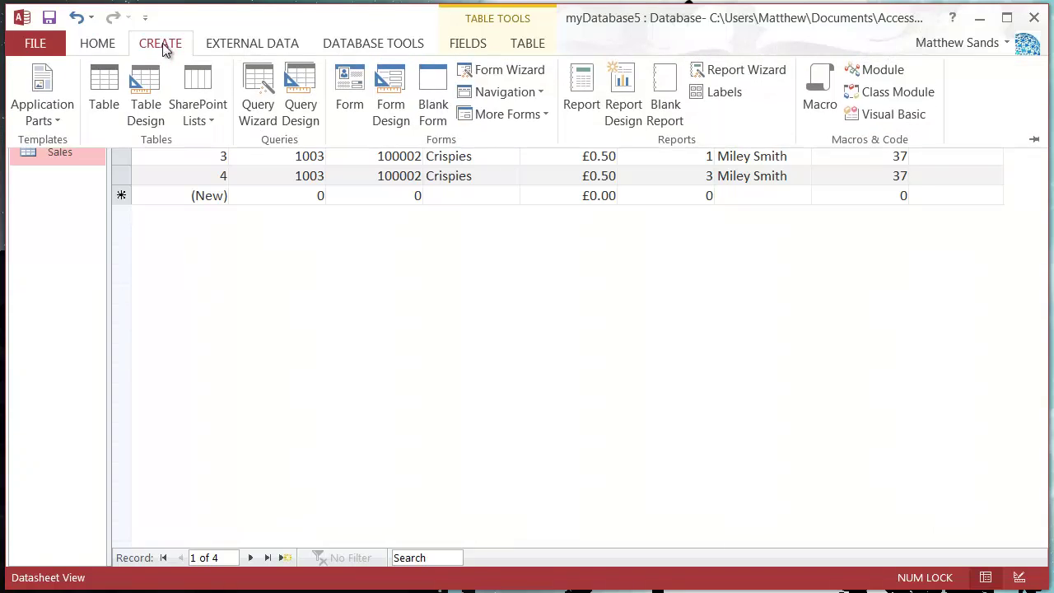
{"action": "left_click", "coordinate": [145, 94]}
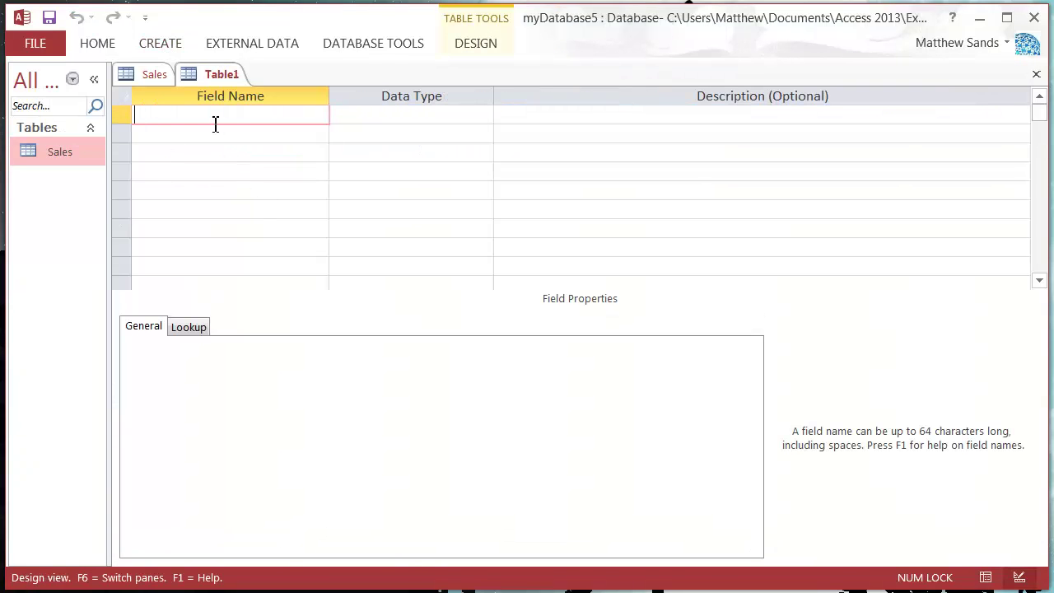
{"action": "type", "text": "UserID"}
{"action": "key", "text": "Tab"}
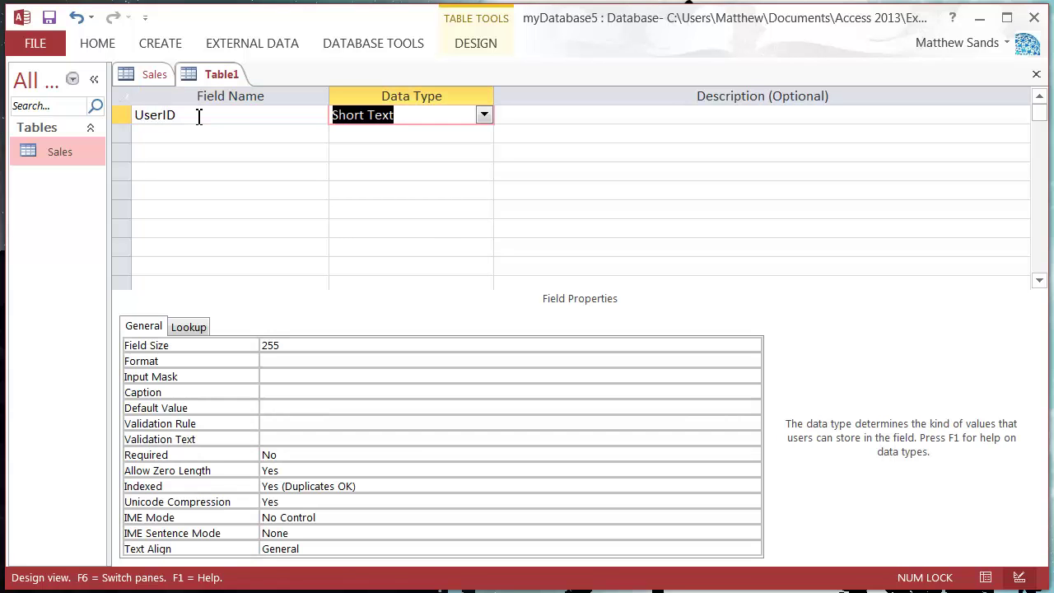
{"action": "left_click", "coordinate": [485, 115]}
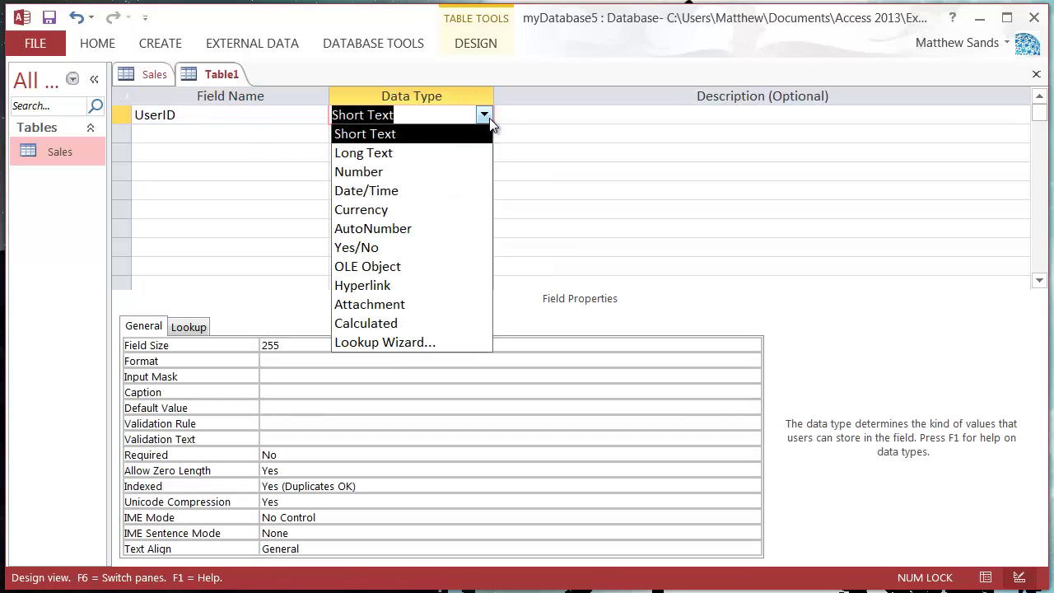
{"action": "left_click", "coordinate": [394, 171]}
Add a UserName Short Text field and a UserAge Number field
{"action": "left_click", "coordinate": [240, 135]}
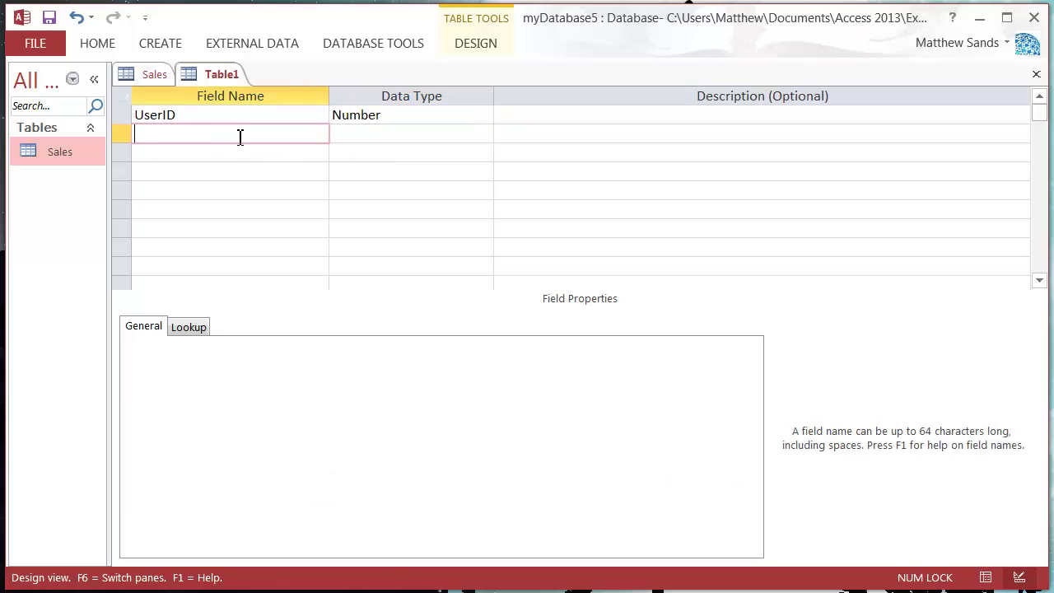
{"action": "type", "text": "UserName"}
{"action": "key", "text": "Tab"}
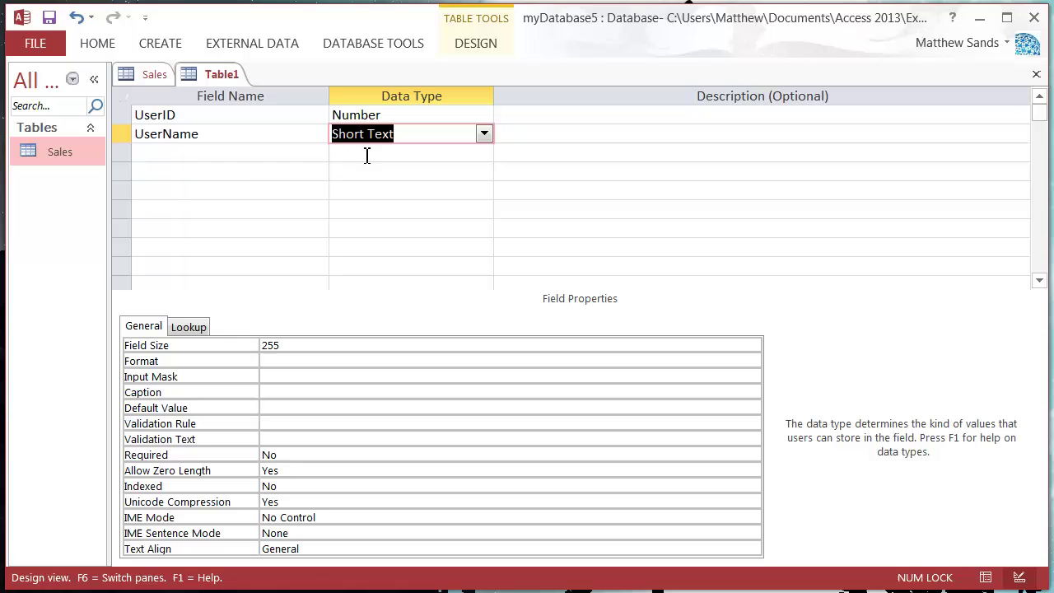
{"action": "left_click", "coordinate": [166, 151]}
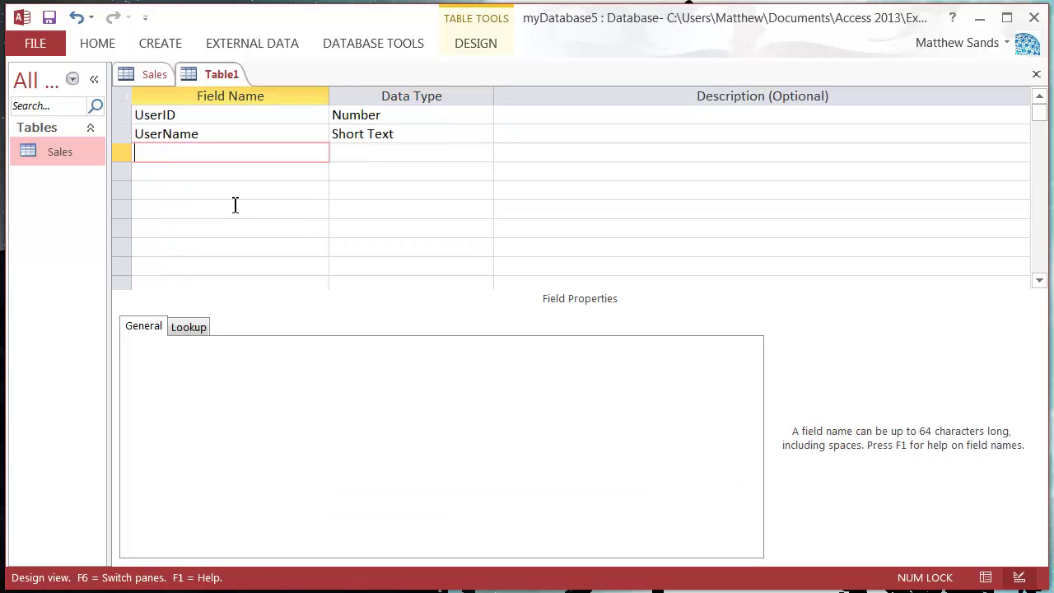
{"action": "type", "text": "UserAge"}
{"action": "key", "text": "Tab"}
{"action": "left_click", "coordinate": [484, 153]}
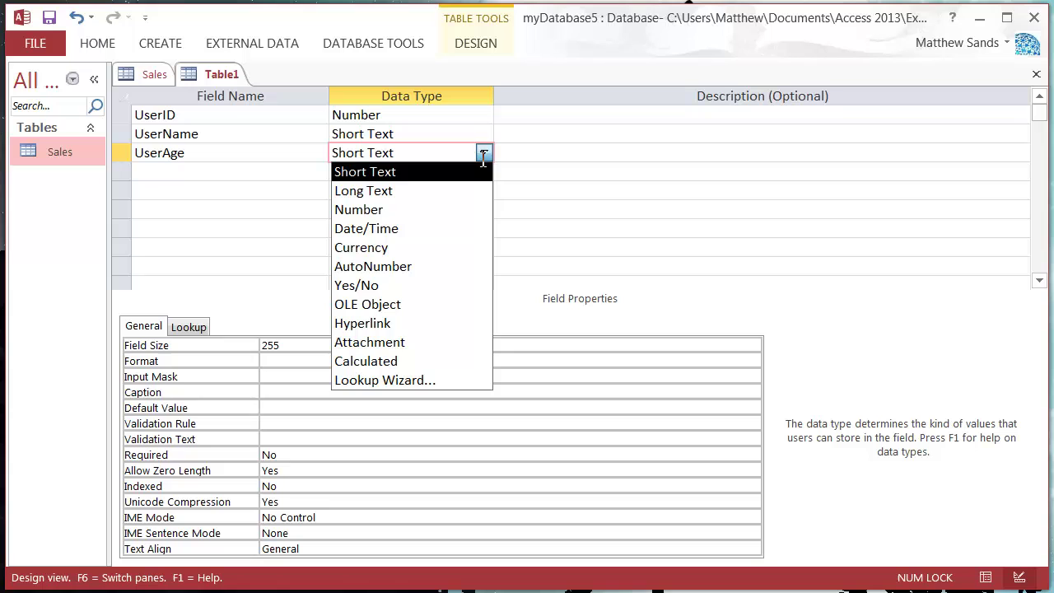
{"action": "left_click", "coordinate": [397, 210]}
{"action": "left_click", "coordinate": [200, 177]}
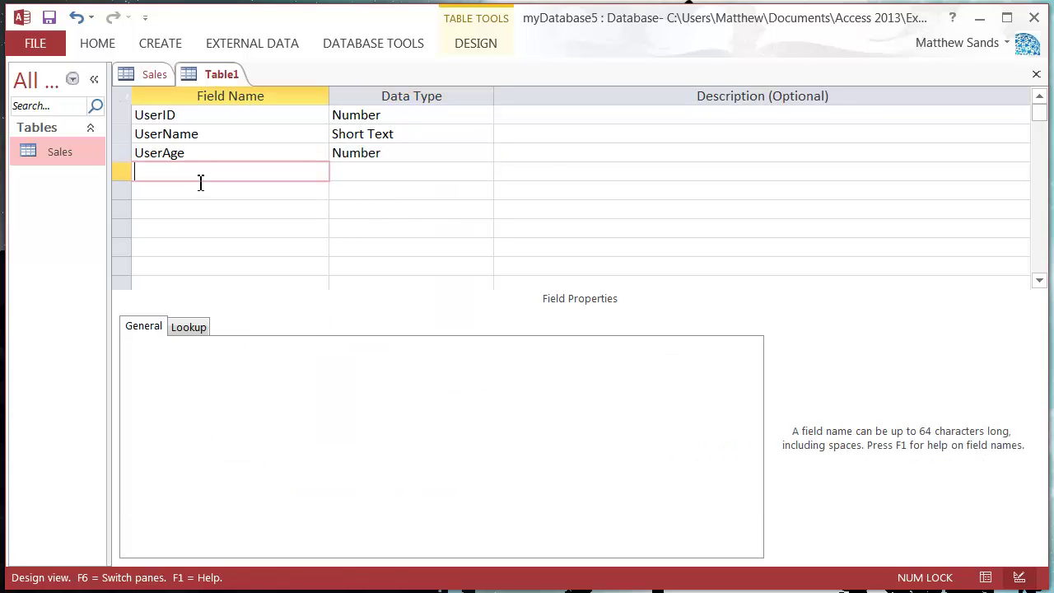
Make UserID the table's primary key
{"action": "right_click", "coordinate": [205, 73]}
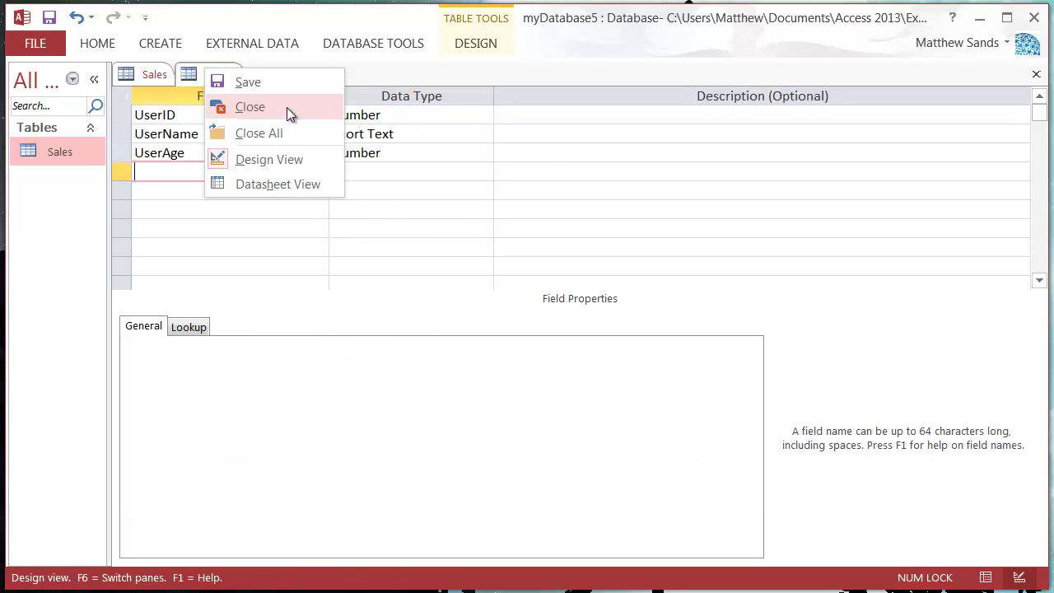
{"action": "key", "text": "Escape"}
{"action": "left_click", "coordinate": [120, 115]}
{"action": "right_click", "coordinate": [126, 121]}
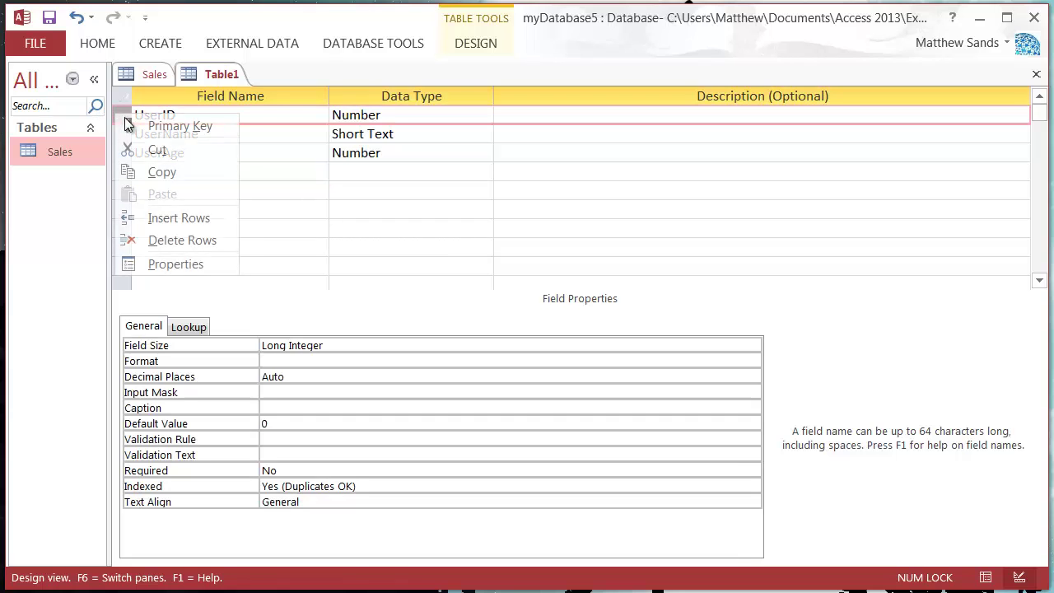
{"action": "left_click", "coordinate": [126, 121]}
{"action": "left_click", "coordinate": [211, 133]}
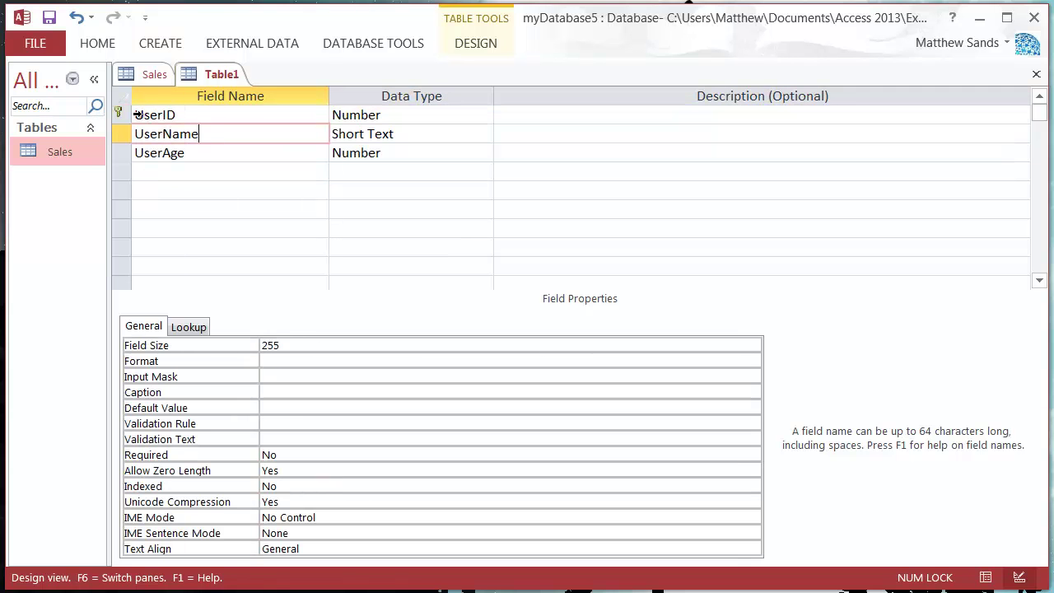
Save the new table as 'Users' and close its design
{"action": "right_click", "coordinate": [209, 72]}
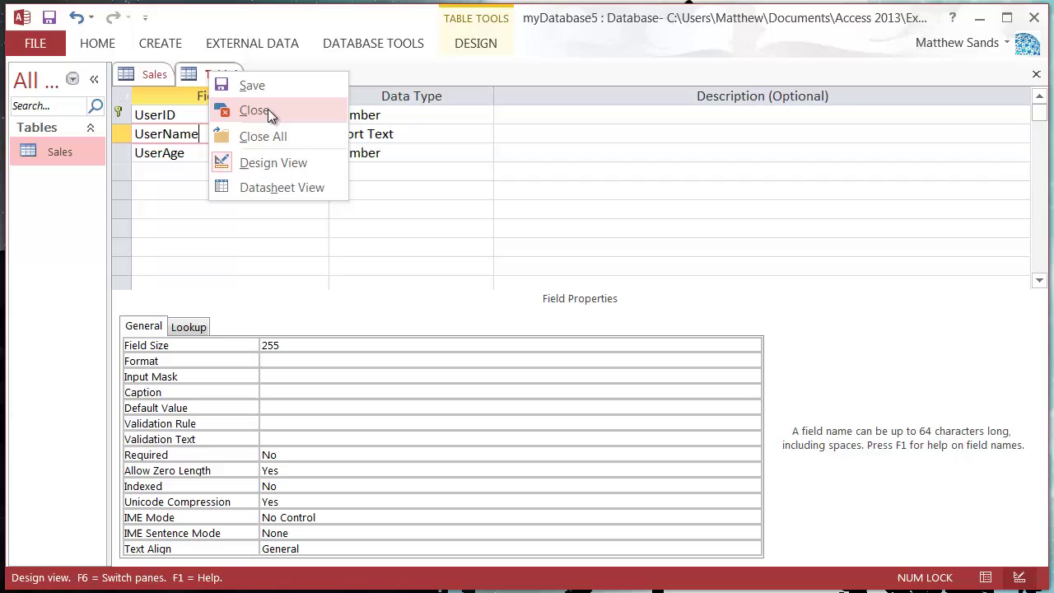
{"action": "left_click", "coordinate": [271, 85]}
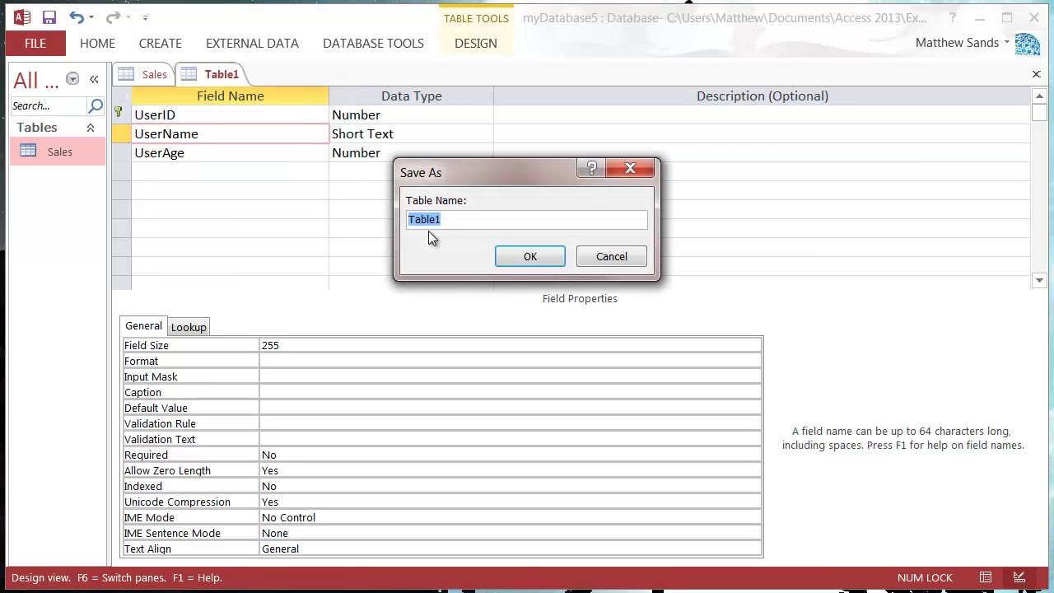
{"action": "type", "text": "Users"}
{"action": "left_click", "coordinate": [533, 261]}
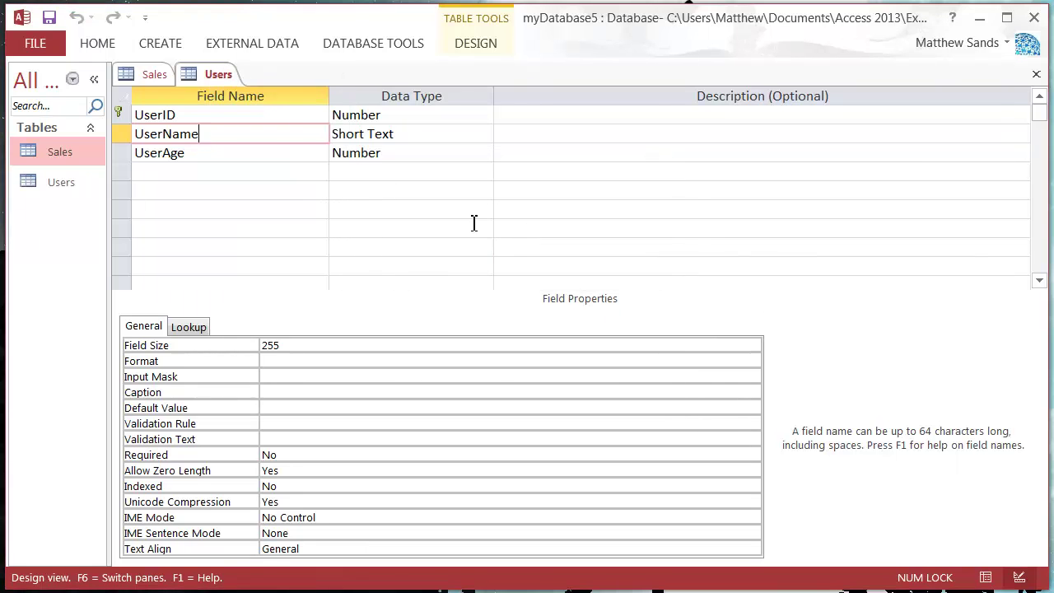
{"action": "right_click", "coordinate": [206, 71]}
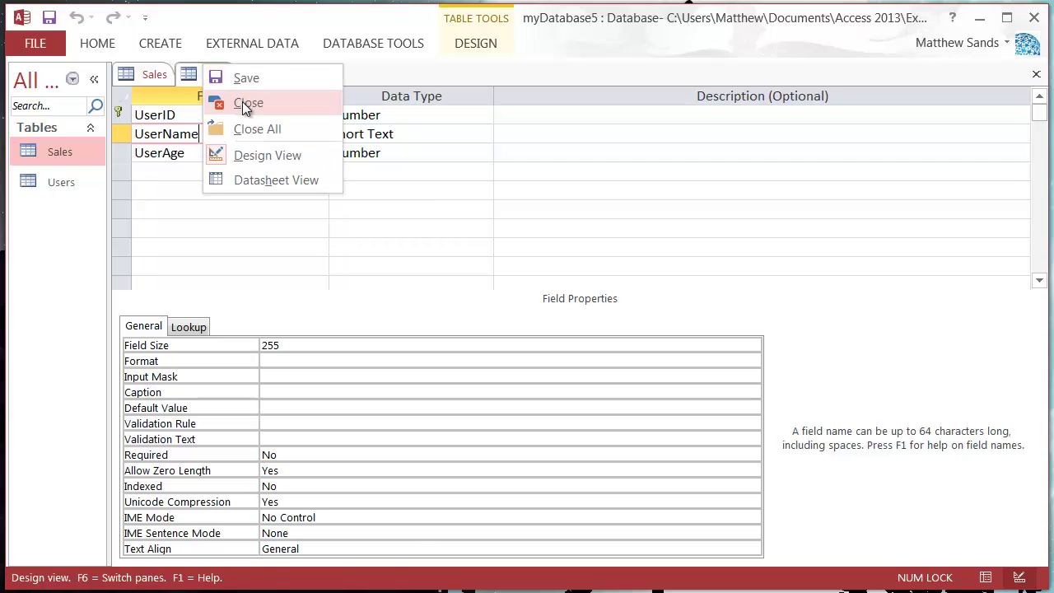
{"action": "left_click", "coordinate": [242, 101]}
Add the first Users record: UserID 1001 copied from Sales, the customer's name, and age 25
{"action": "double_click", "coordinate": [68, 182]}
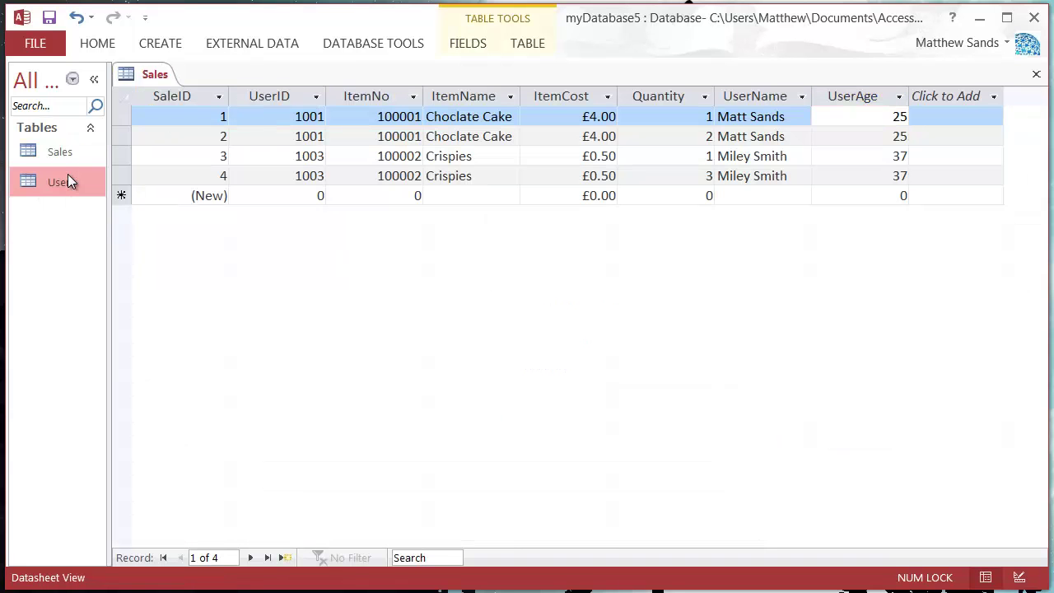
{"action": "double_click", "coordinate": [64, 160]}
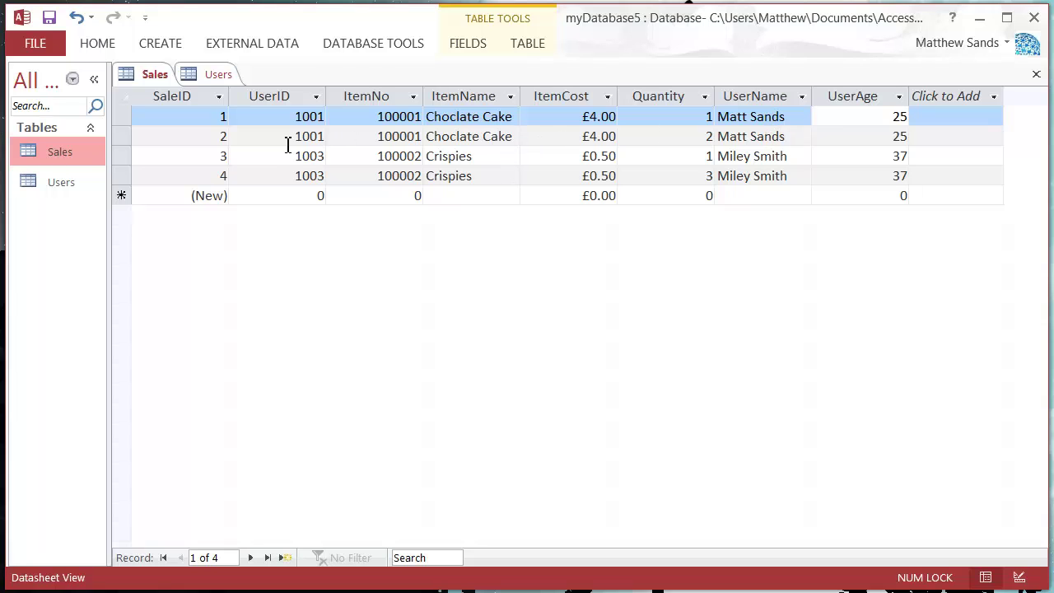
{"action": "left_click_drag", "start_coordinate": [292, 138], "coordinate": [333, 136]}
{"action": "key", "text": "ctrl+c"}
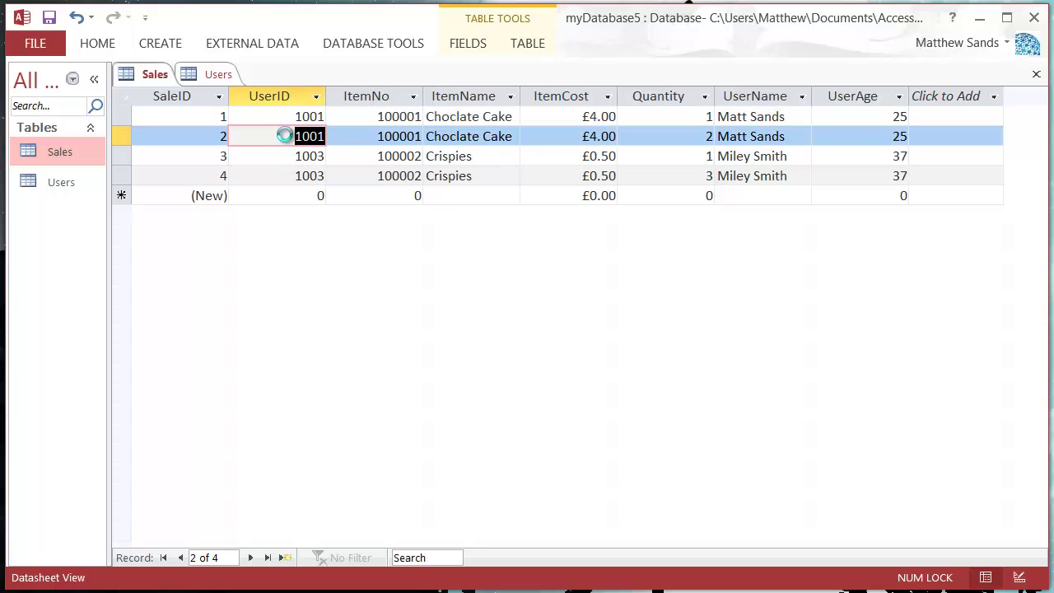
{"action": "double_click", "coordinate": [54, 181]}
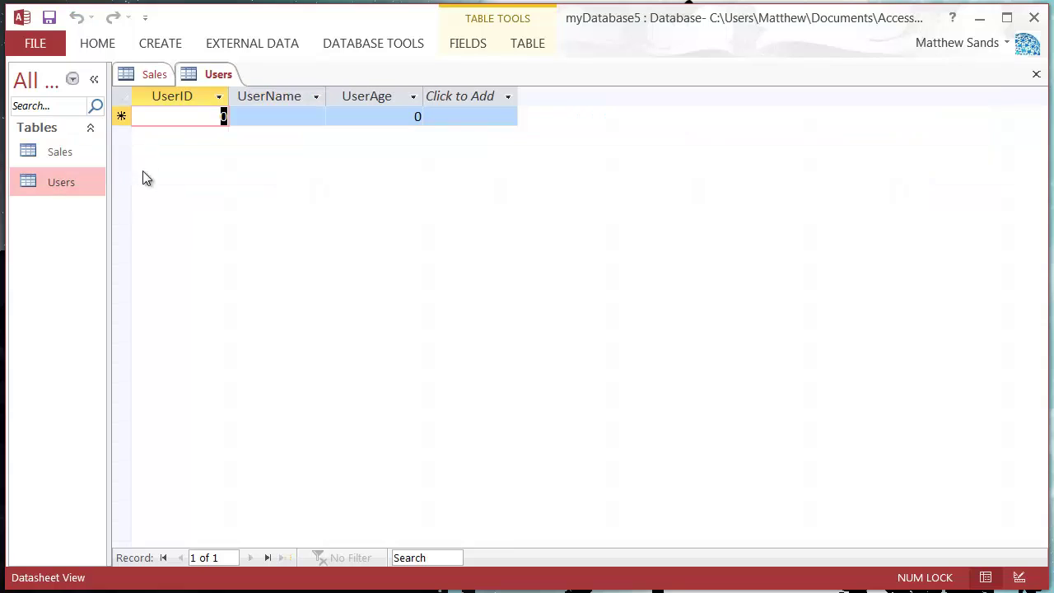
{"action": "key", "text": "ctrl+v"}
{"action": "left_click", "coordinate": [273, 116]}
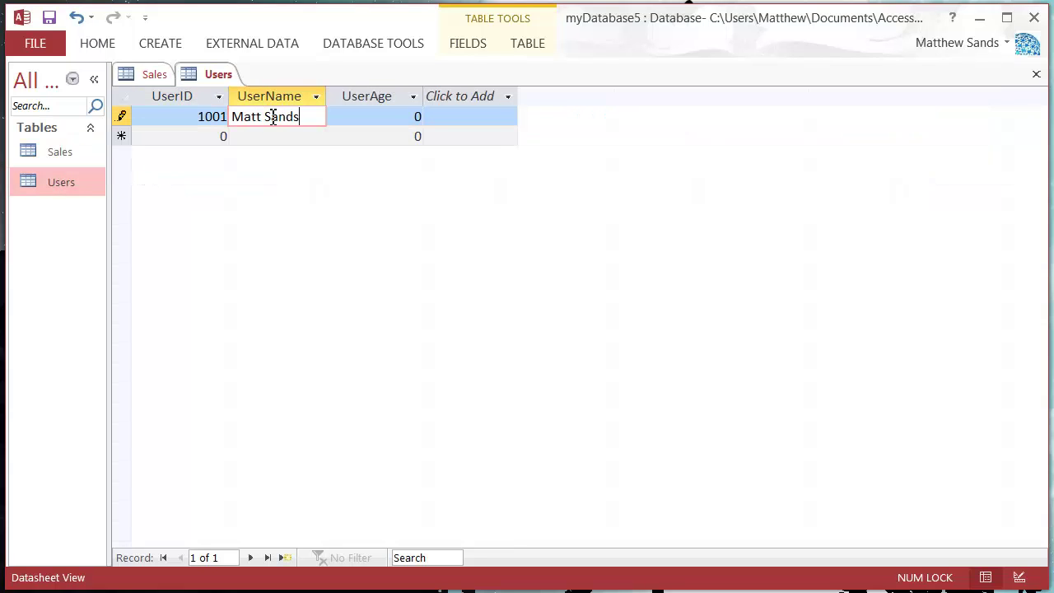
{"action": "key", "text": "Tab"}
{"action": "type", "text": "25"}
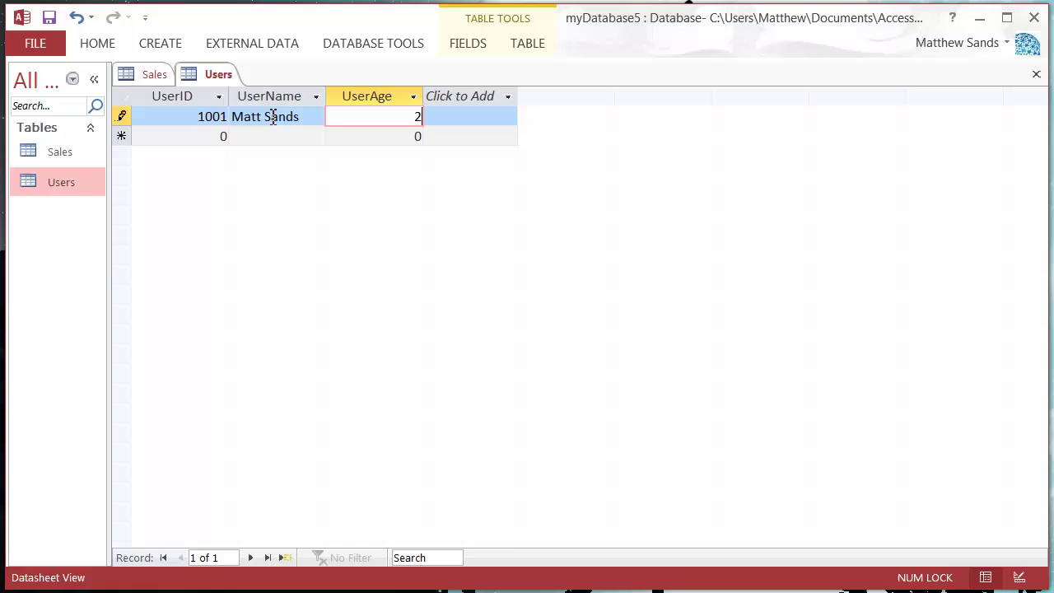
{"action": "key", "text": "Tab"}
Copy the second customer's name from Sales into a new Users record's UserName
{"action": "double_click", "coordinate": [54, 150]}
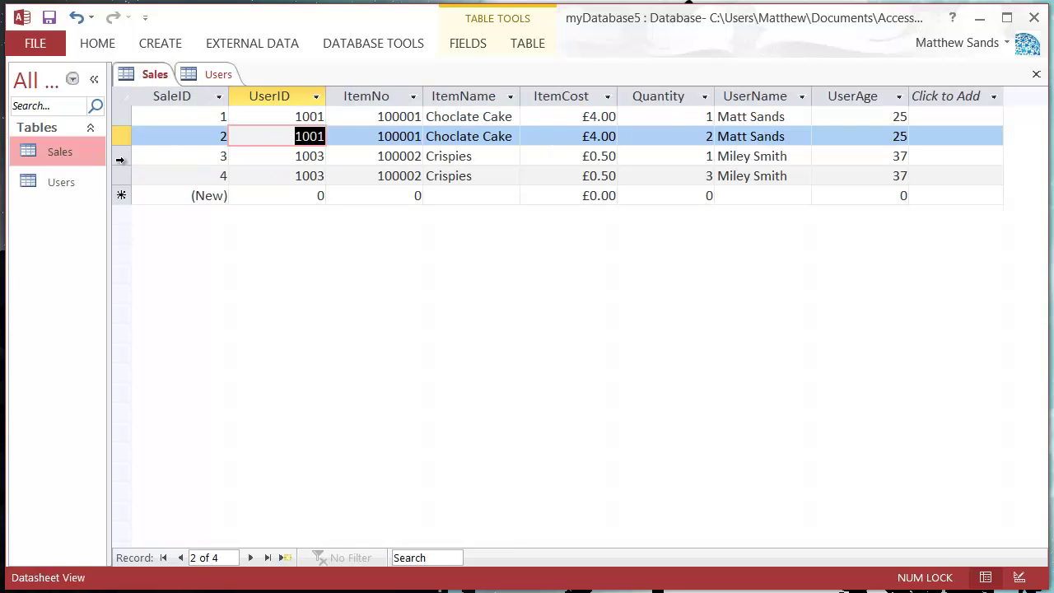
{"action": "left_click", "coordinate": [797, 156]}
{"action": "key", "text": "ctrl+c"}
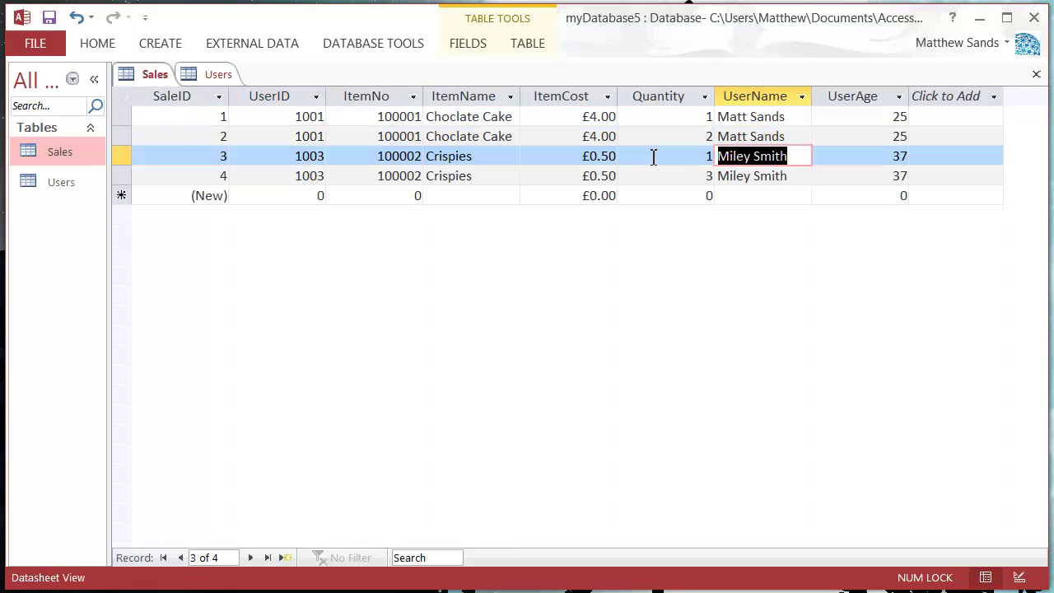
{"action": "left_click", "coordinate": [76, 178]}
{"action": "double_click", "coordinate": [76, 177]}
{"action": "left_click", "coordinate": [265, 134]}
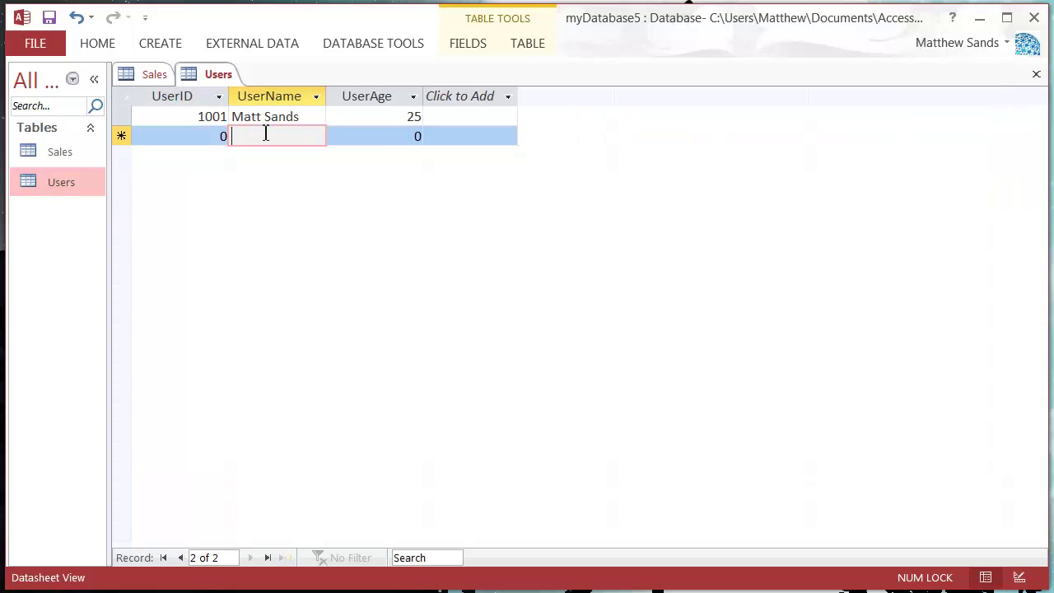
{"action": "key", "text": "ctrl+v"}
{"action": "left_click", "coordinate": [212, 142]}
{"action": "key", "text": "Tab"}
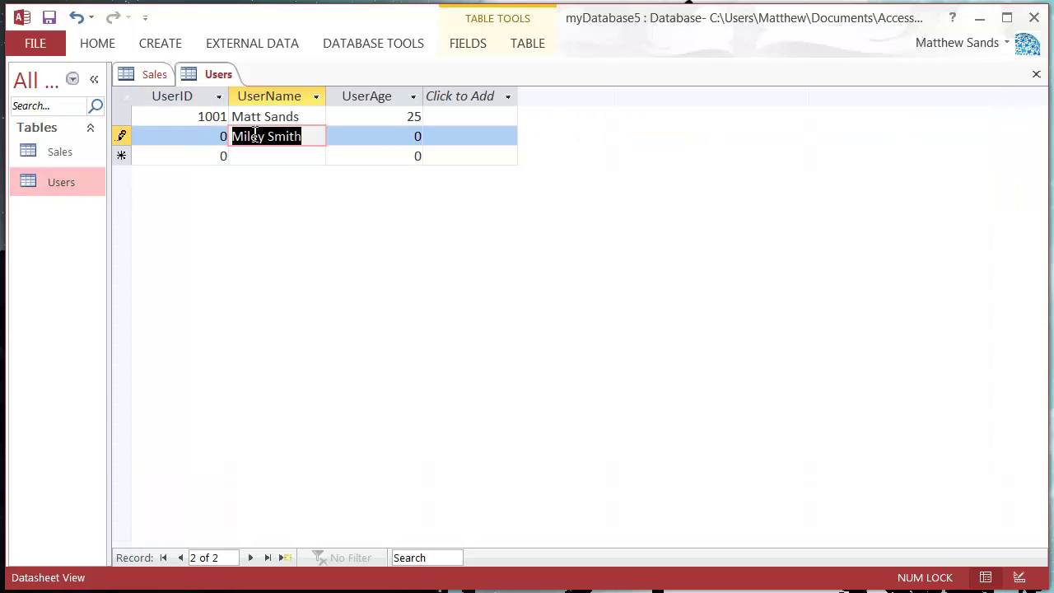
{"action": "type", "text": "1"}
{"action": "key", "text": "BackSpace"}
{"action": "key", "text": "ctrl+v"}
Give the second user UserID 1003 and enter an age
{"action": "left_click_drag", "start_coordinate": [205, 145], "coordinate": [231, 131]}
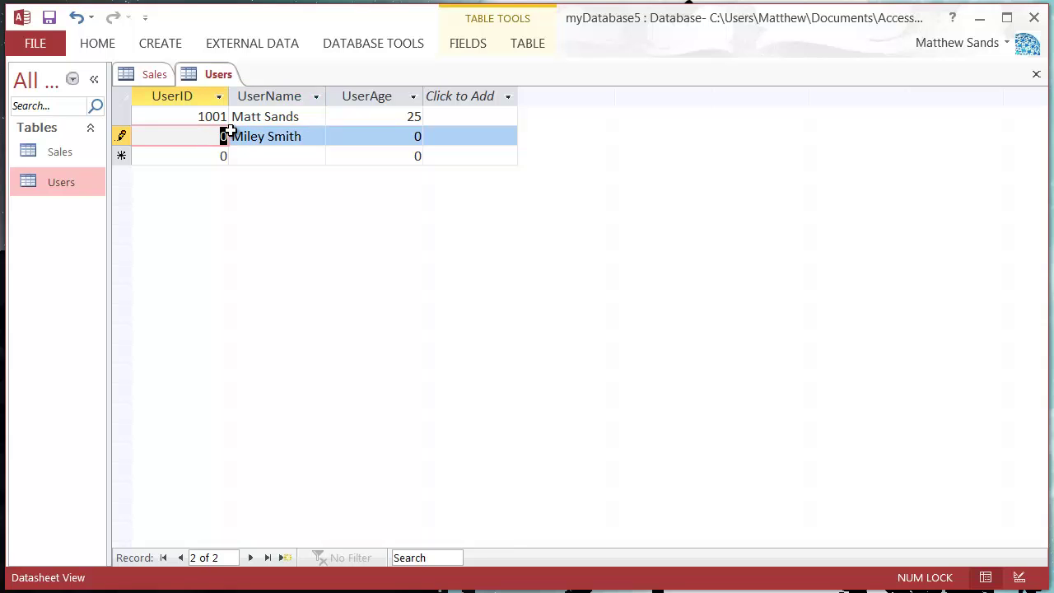
{"action": "type", "text": "1003"}
{"action": "key", "text": "Tab"}
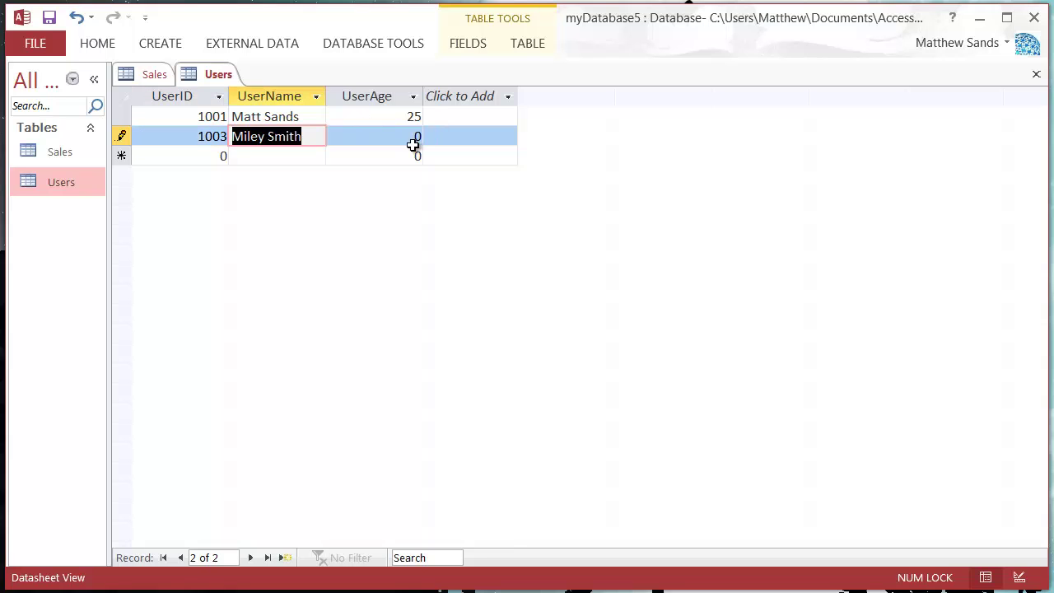
{"action": "key", "text": "Tab"}
{"action": "type", "text": "3"}
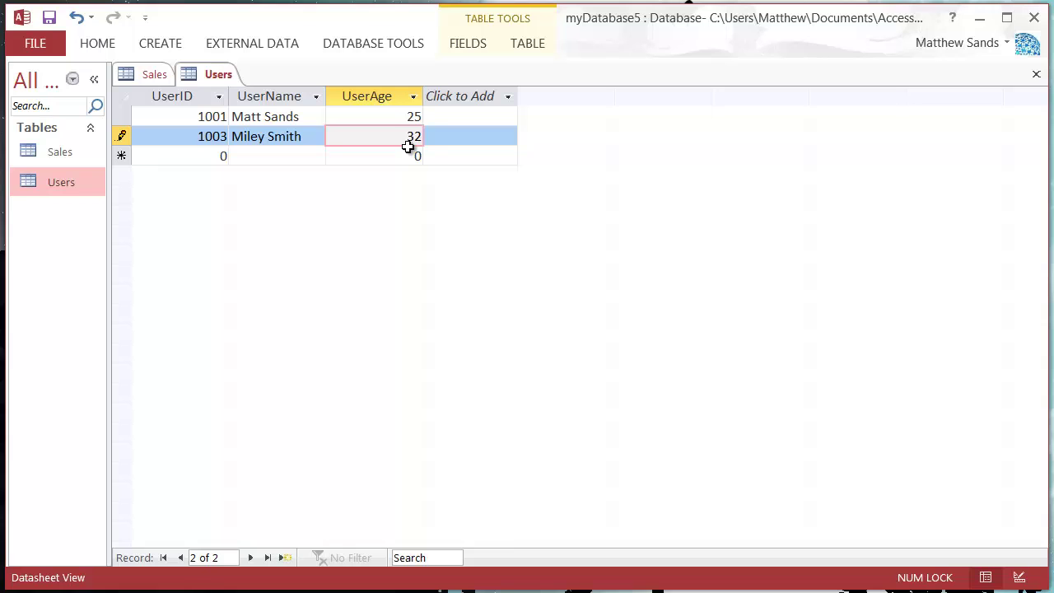
{"action": "key", "text": "Tab"}
Check Sales and correct the second user's age to 37
{"action": "double_click", "coordinate": [37, 152]}
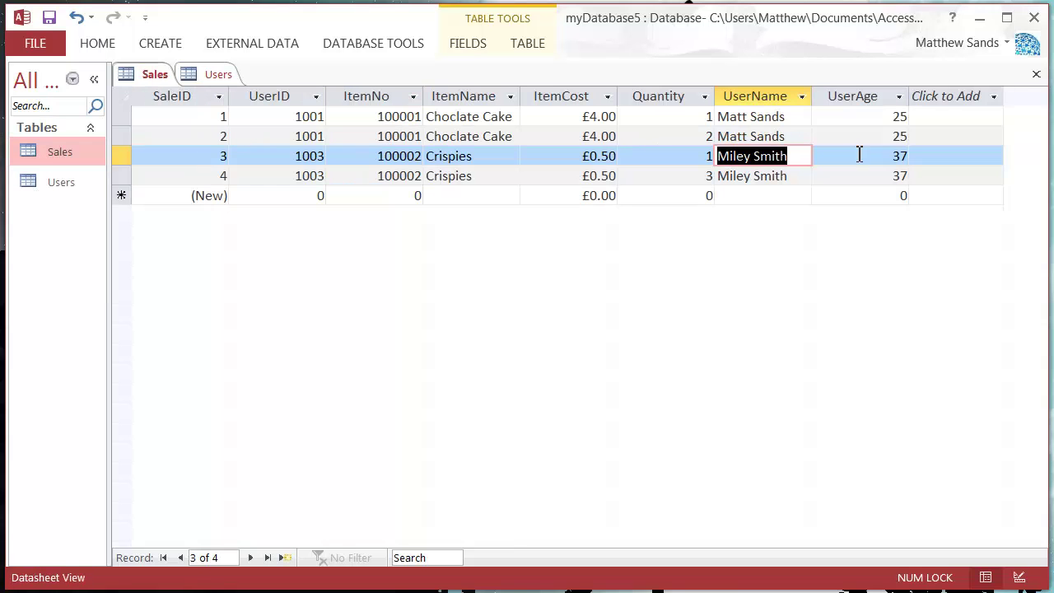
{"action": "left_click", "coordinate": [58, 183]}
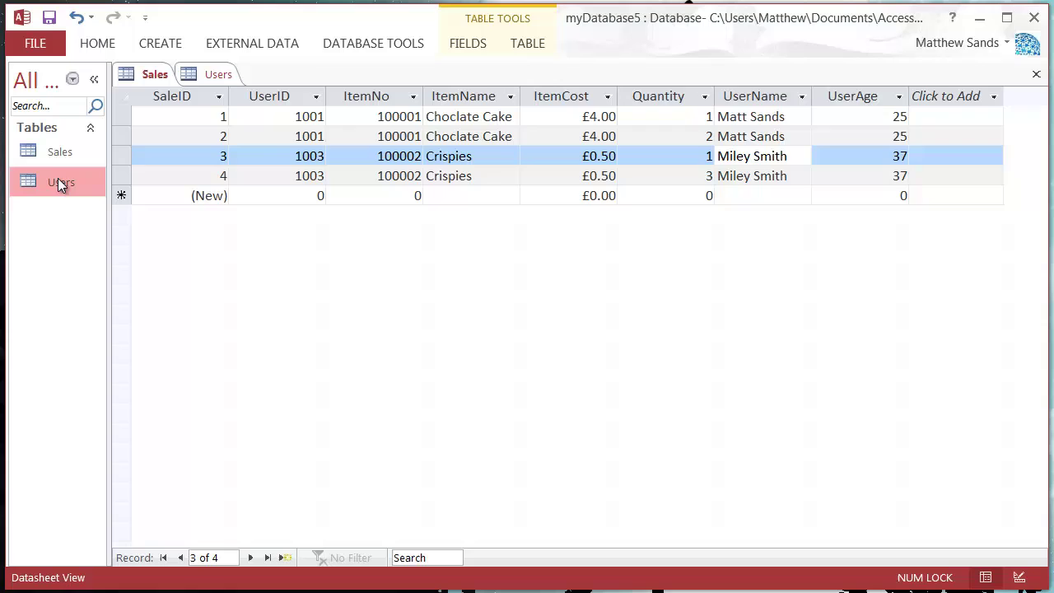
{"action": "double_click", "coordinate": [58, 181]}
{"action": "double_click", "coordinate": [414, 135]}
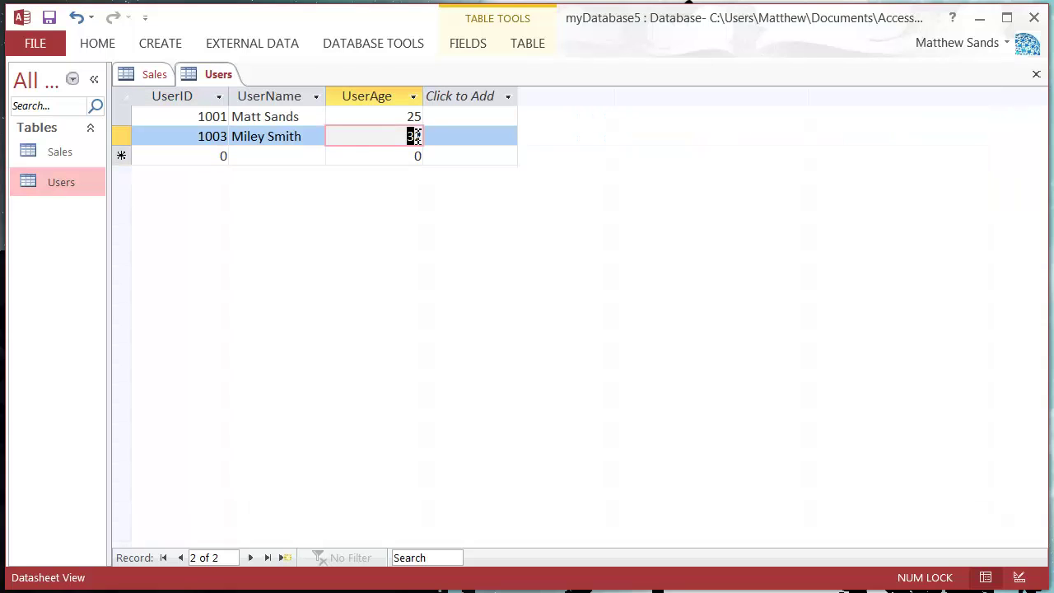
{"action": "key", "text": "BackSpace"}
{"action": "type", "text": "37"}
{"action": "left_click", "coordinate": [239, 155]}
Close and reopen the Users table, then return to the Sales datasheet
{"action": "right_click", "coordinate": [218, 74]}
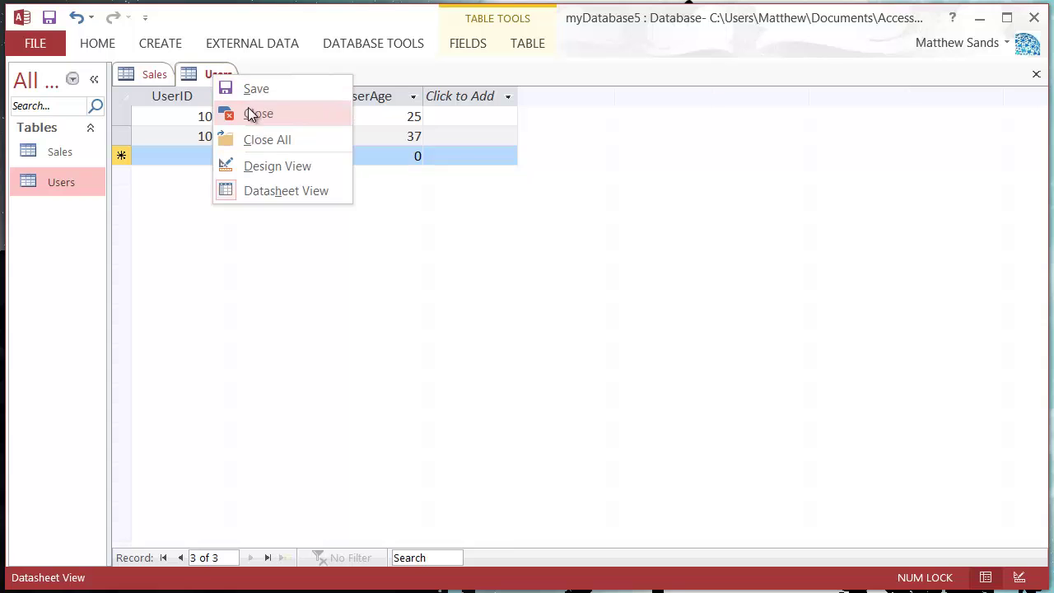
{"action": "left_click", "coordinate": [239, 110]}
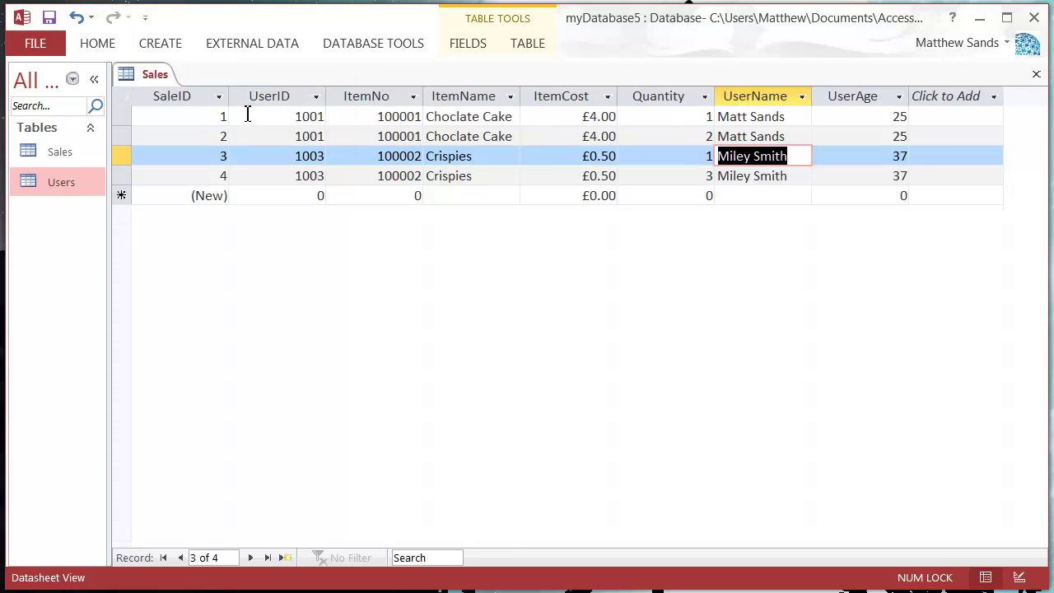
{"action": "left_click", "coordinate": [66, 183]}
{"action": "double_click", "coordinate": [66, 177]}
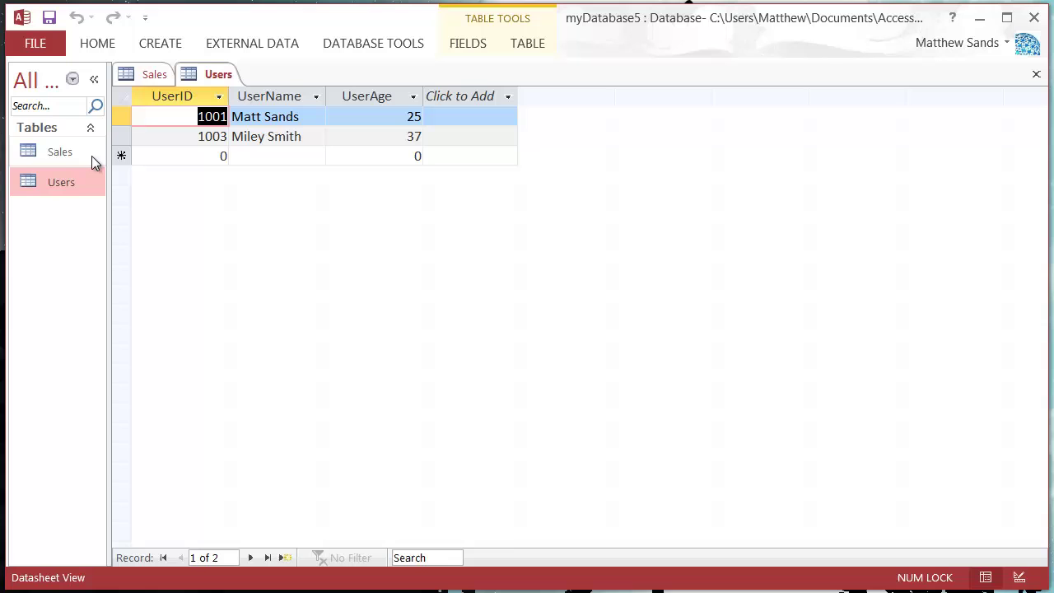
{"action": "double_click", "coordinate": [71, 154]}
Delete the UserName and UserAge columns from Sales, confirming each deletion
{"action": "left_click", "coordinate": [779, 137]}
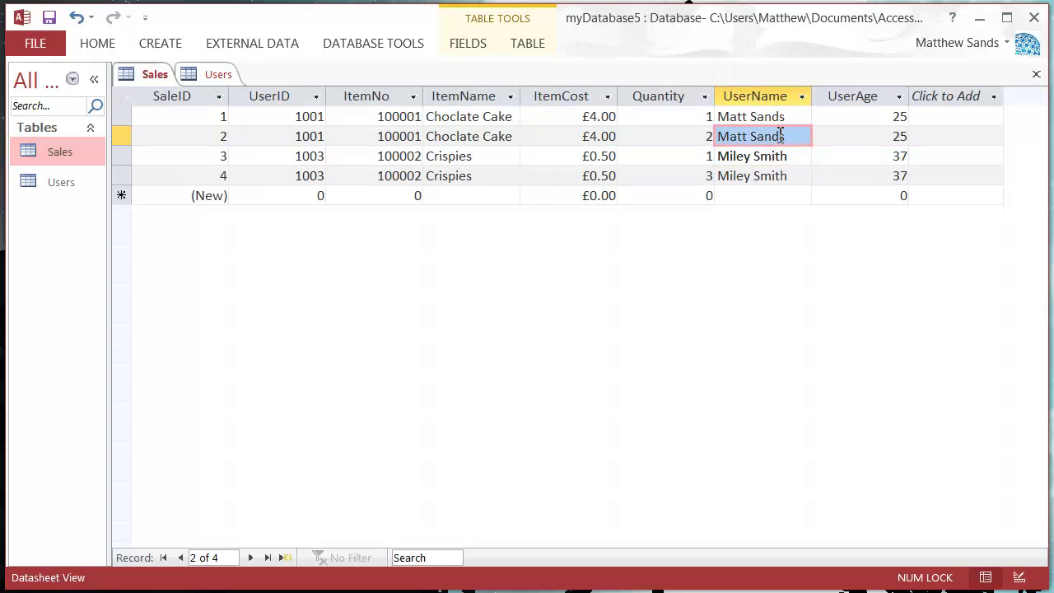
{"action": "left_click", "coordinate": [797, 118]}
{"action": "left_click", "coordinate": [797, 136]}
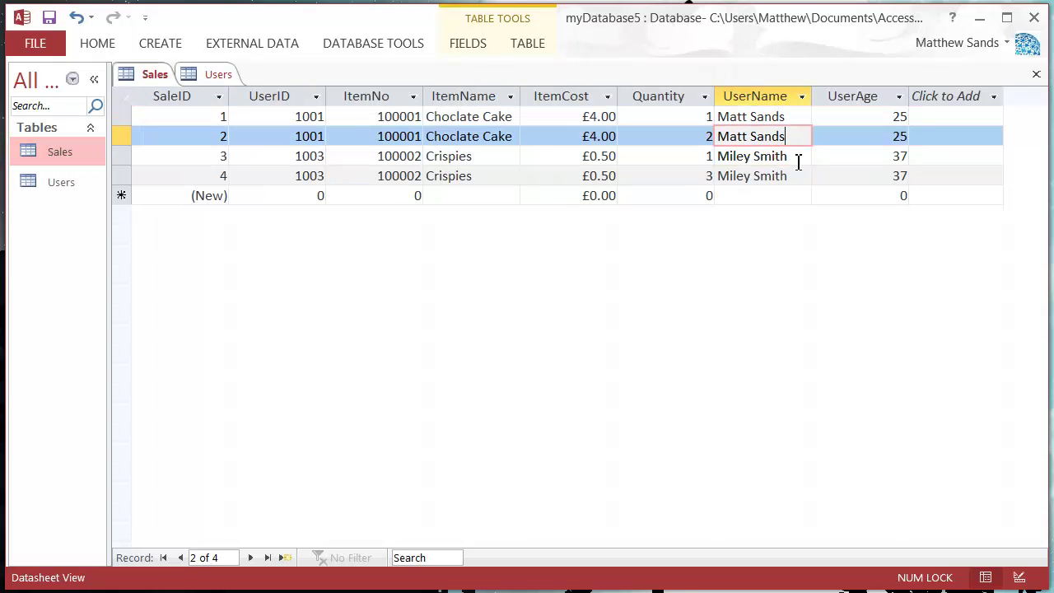
{"action": "left_click", "coordinate": [756, 91]}
{"action": "right_click", "coordinate": [756, 91]}
{"action": "left_click", "coordinate": [823, 455]}
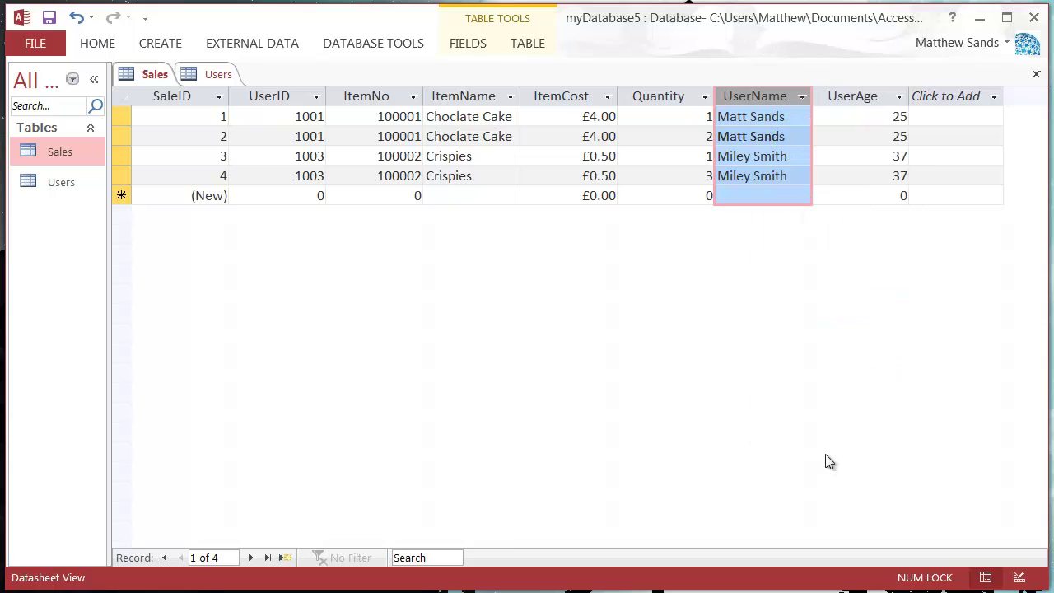
{"action": "left_click", "coordinate": [789, 422]}
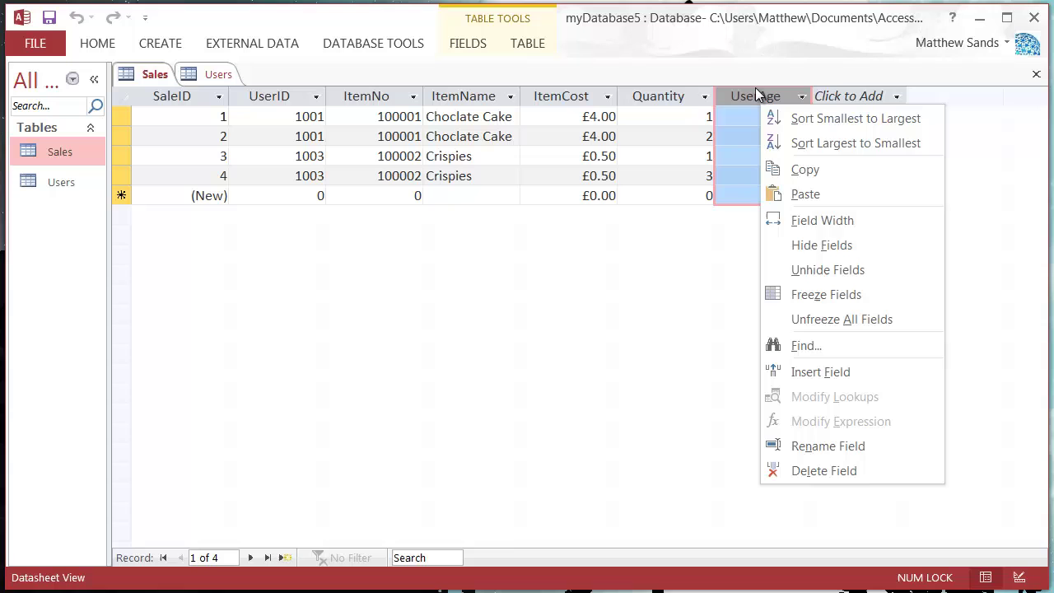
{"action": "left_click", "coordinate": [860, 470]}
{"action": "left_click", "coordinate": [803, 426]}
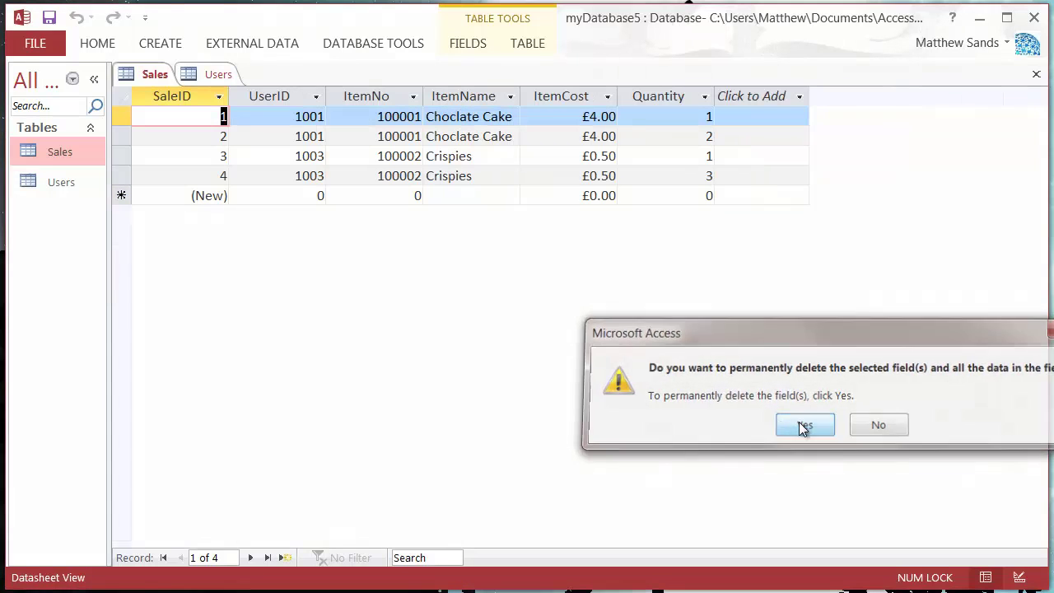
Select the UserID, ItemCost, ItemName and ItemNo columns in Sales to review them
{"action": "left_click", "coordinate": [293, 98]}
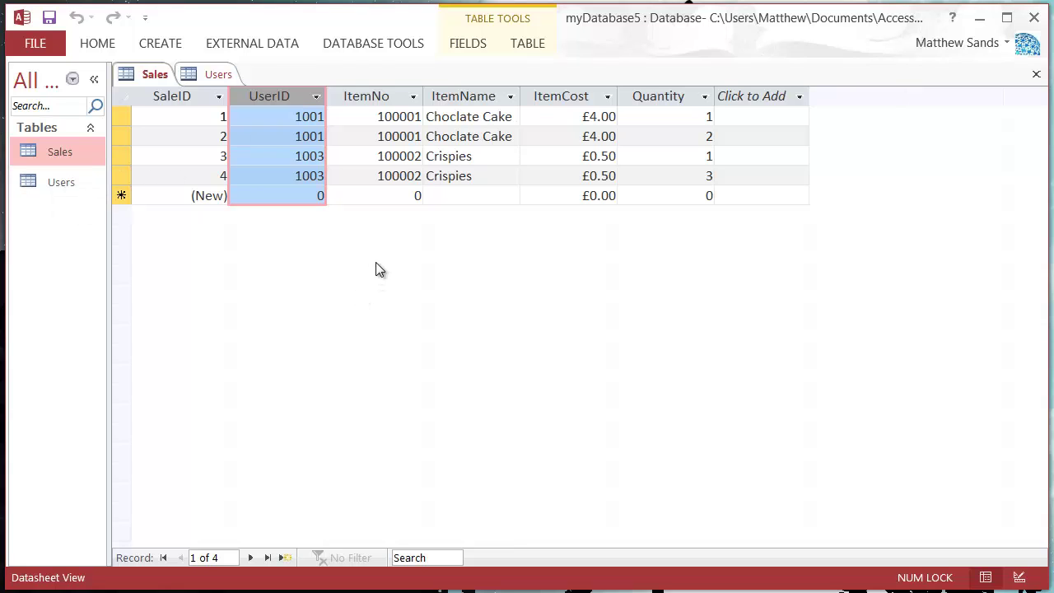
{"action": "left_click", "coordinate": [377, 156]}
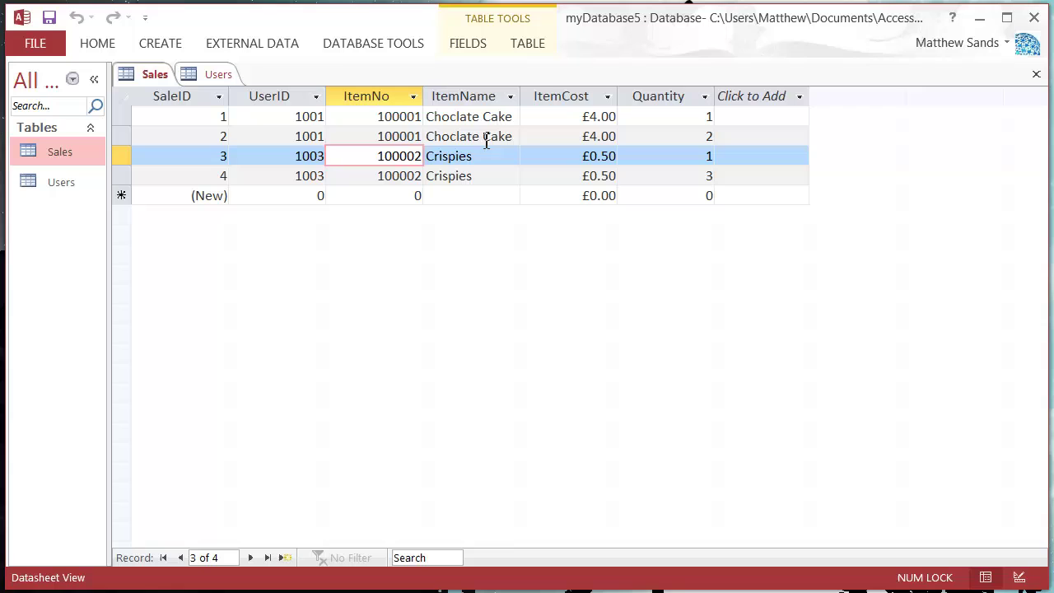
{"action": "left_click", "coordinate": [554, 94]}
{"action": "left_click", "coordinate": [465, 95]}
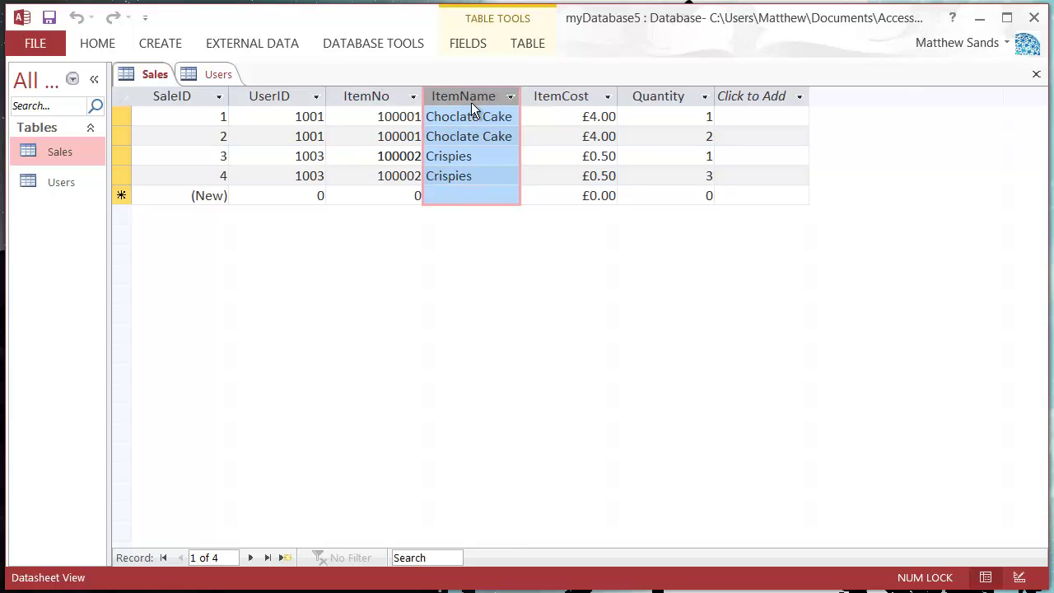
{"action": "left_click", "coordinate": [375, 97]}
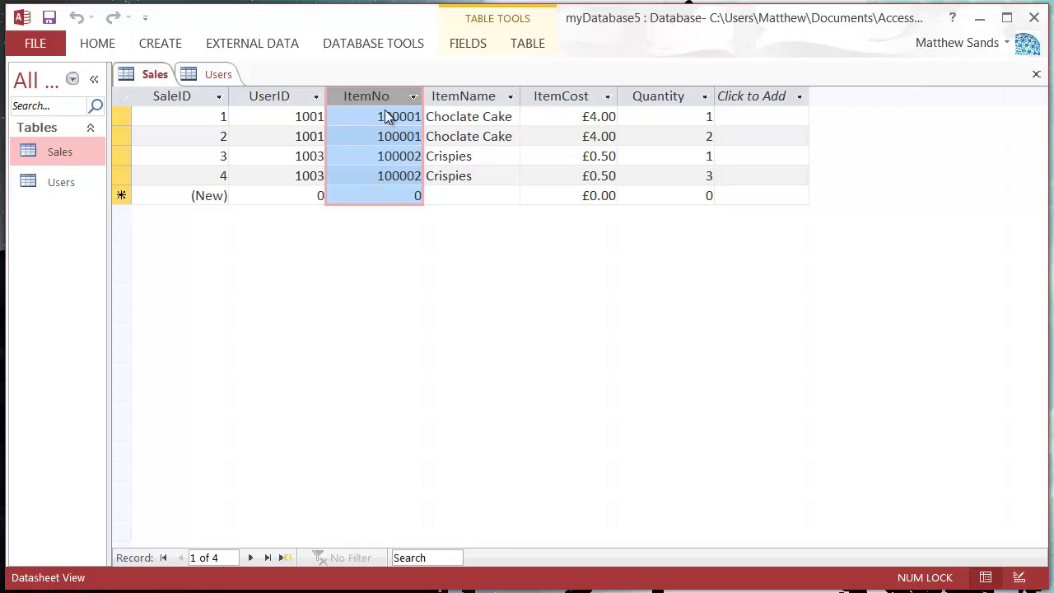
{"action": "right_click", "coordinate": [50, 221]}
{"action": "left_click", "coordinate": [32, 211]}
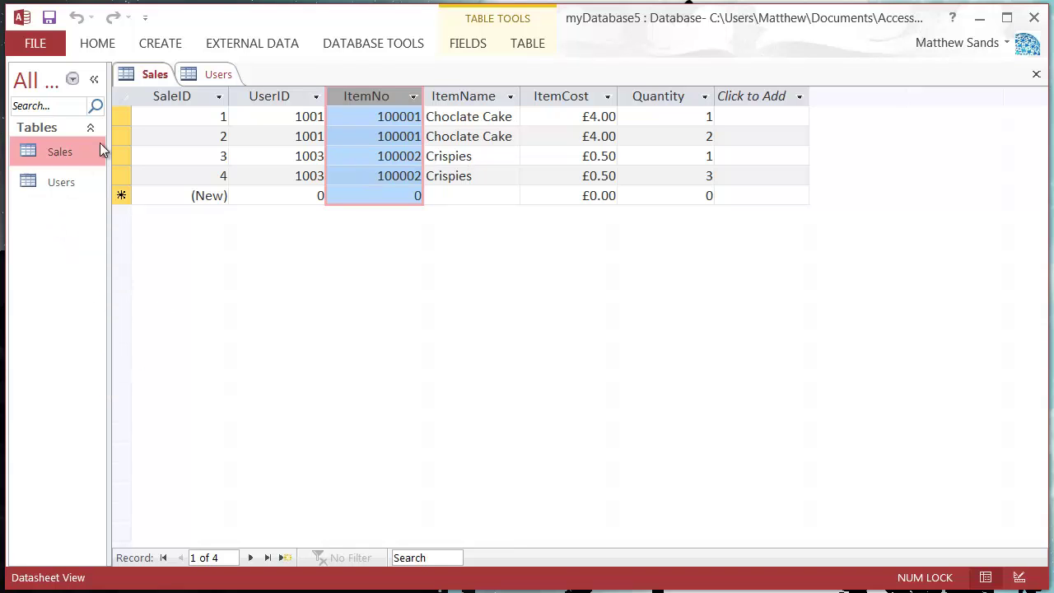
Start a new design-view table whose first field ItemNo is set to AutoNumber
{"action": "left_click", "coordinate": [169, 47]}
{"action": "left_click", "coordinate": [156, 107]}
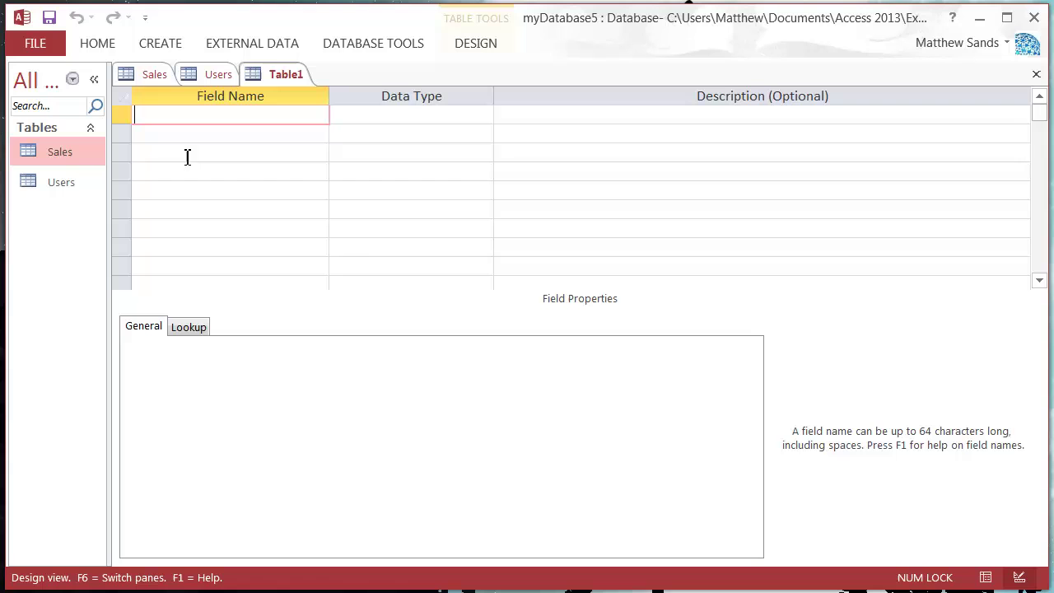
{"action": "left_click", "coordinate": [164, 75]}
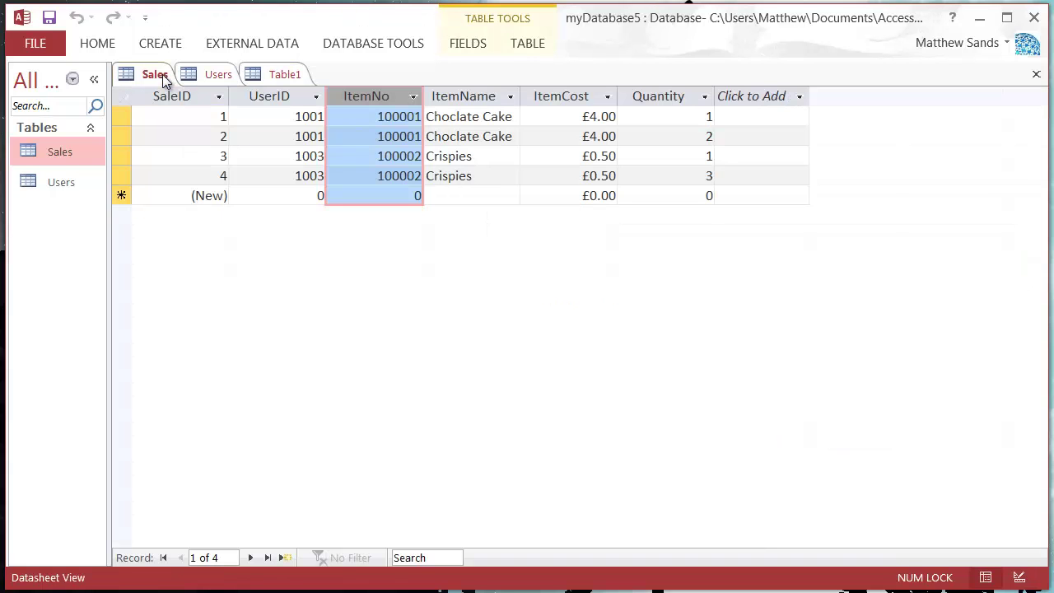
{"action": "left_click", "coordinate": [278, 74]}
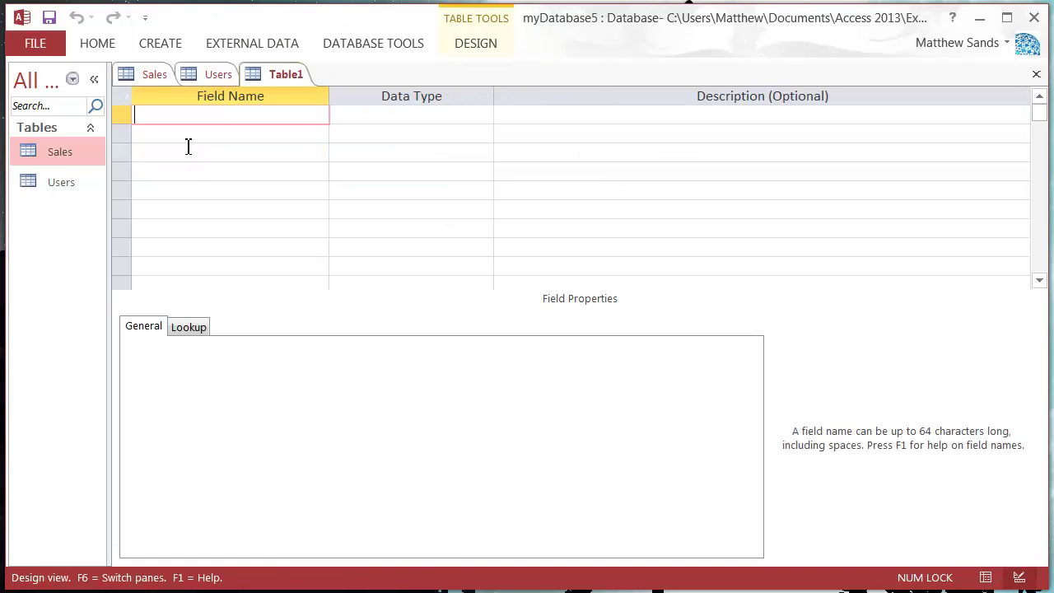
{"action": "type", "text": "ItemNo"}
{"action": "key", "text": "Tab"}
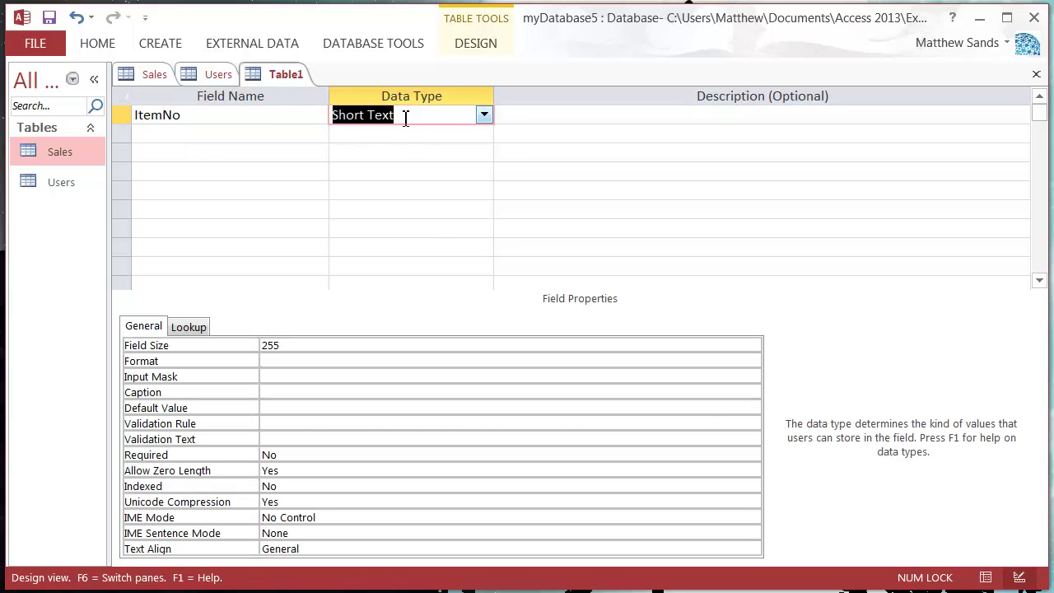
{"action": "left_click", "coordinate": [484, 114]}
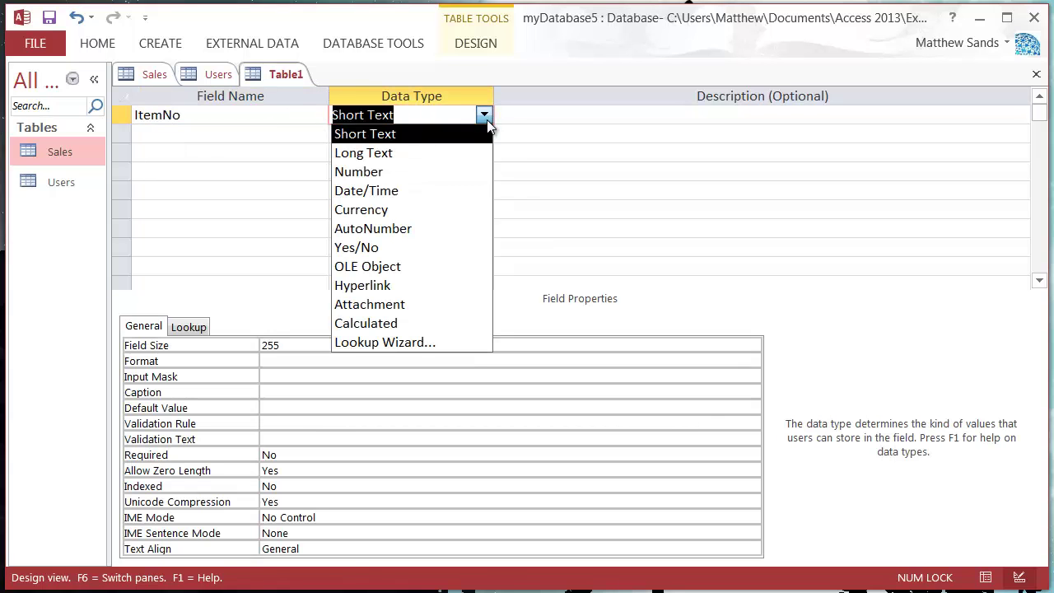
{"action": "left_click", "coordinate": [414, 229]}
Add an ItemName Short Text field and change ItemNo to Number
{"action": "left_click", "coordinate": [346, 136]}
{"action": "left_click", "coordinate": [294, 137]}
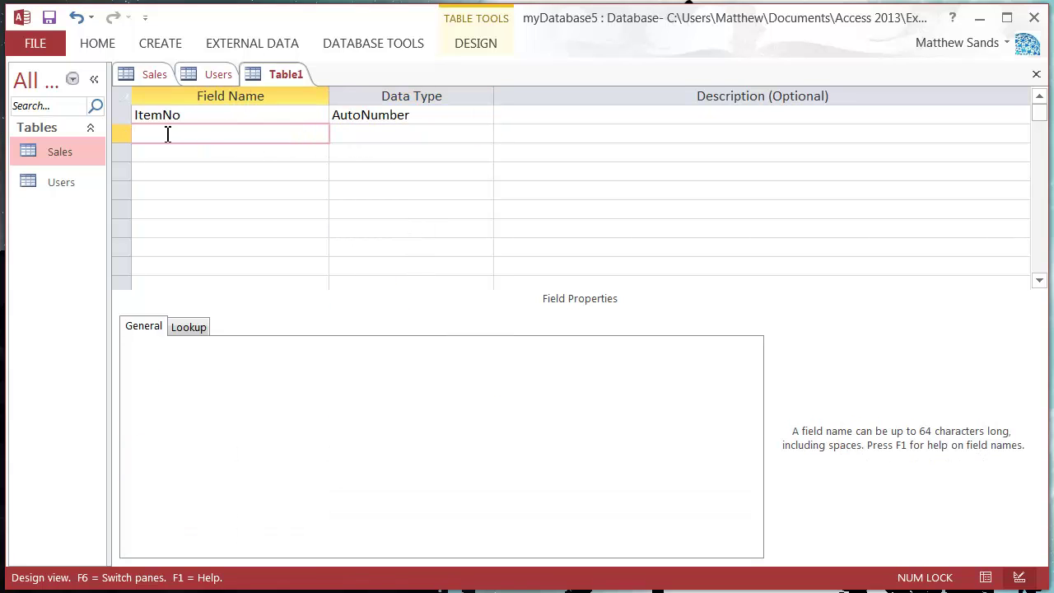
{"action": "type", "text": "ItemName"}
{"action": "key", "text": "Tab"}
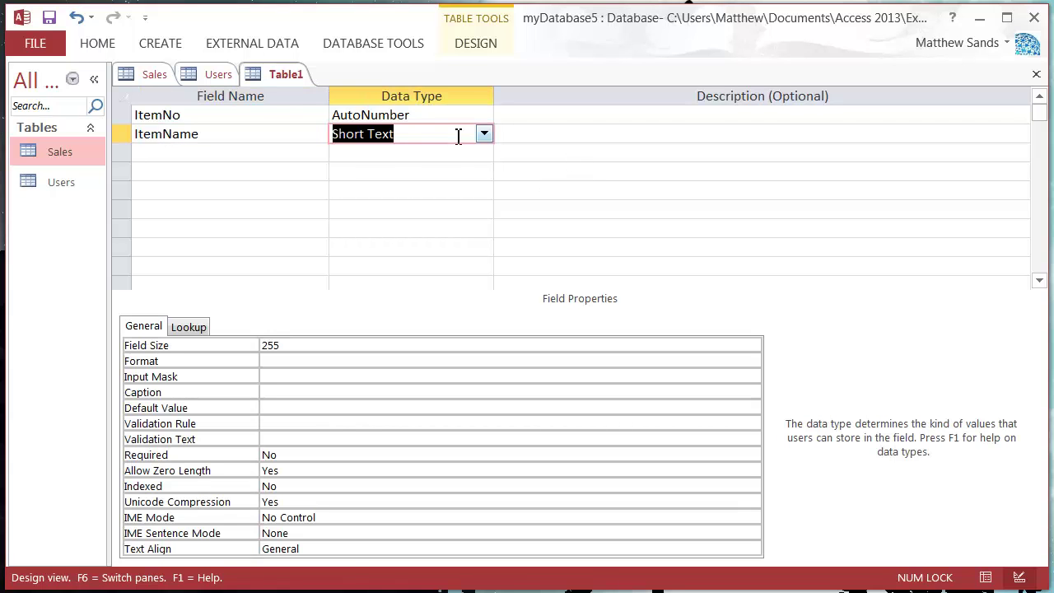
{"action": "left_click", "coordinate": [468, 114]}
{"action": "left_click", "coordinate": [484, 116]}
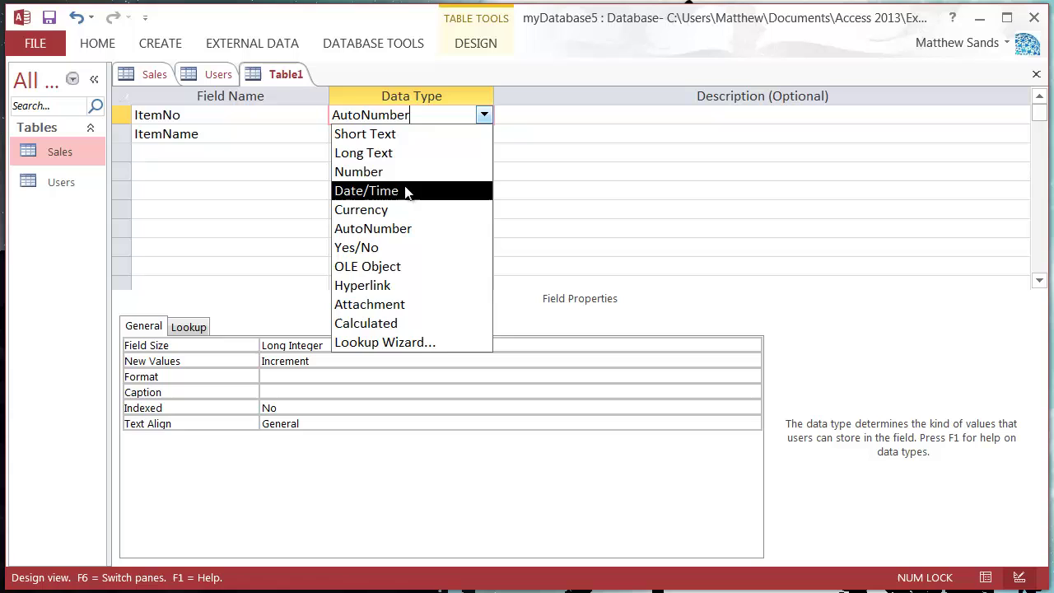
{"action": "left_click", "coordinate": [399, 175]}
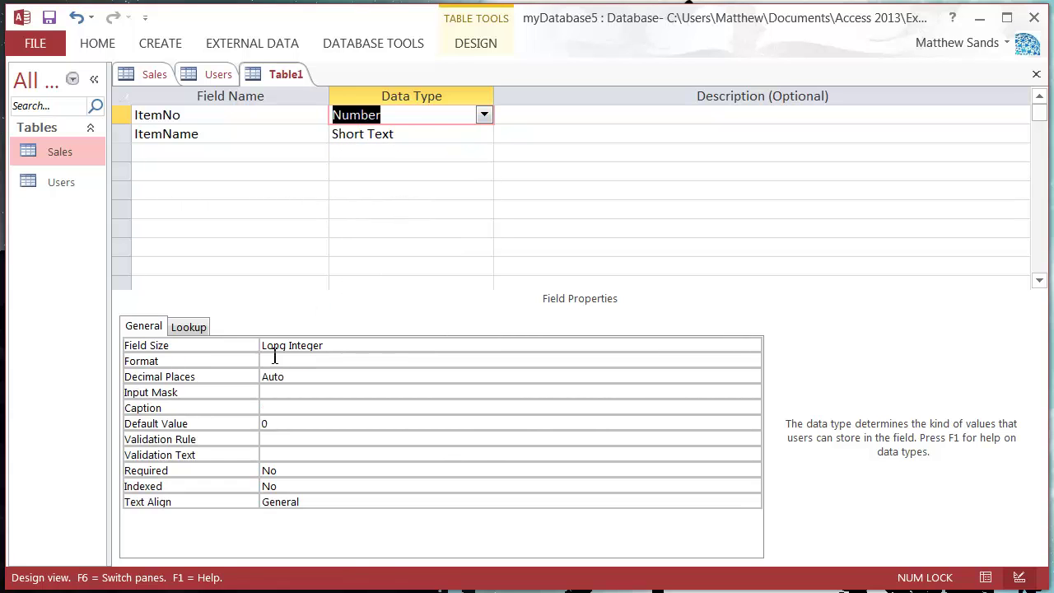
{"action": "left_click", "coordinate": [414, 134]}
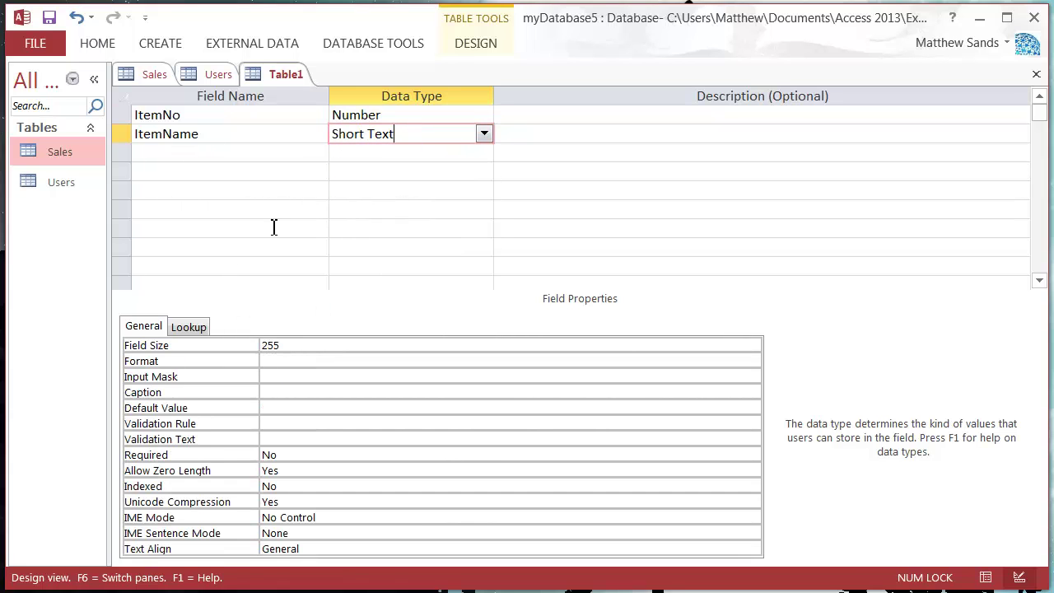
Add an ItemCost field of type Currency with its Format set to Currency
{"action": "left_click", "coordinate": [276, 150]}
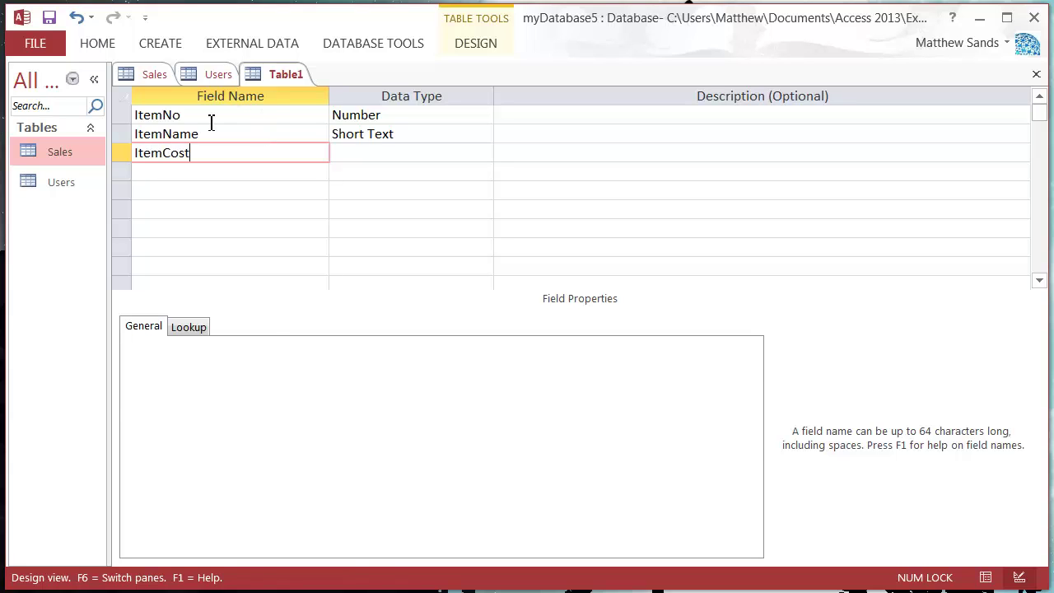
{"action": "key", "text": "Tab"}
{"action": "left_click", "coordinate": [485, 153]}
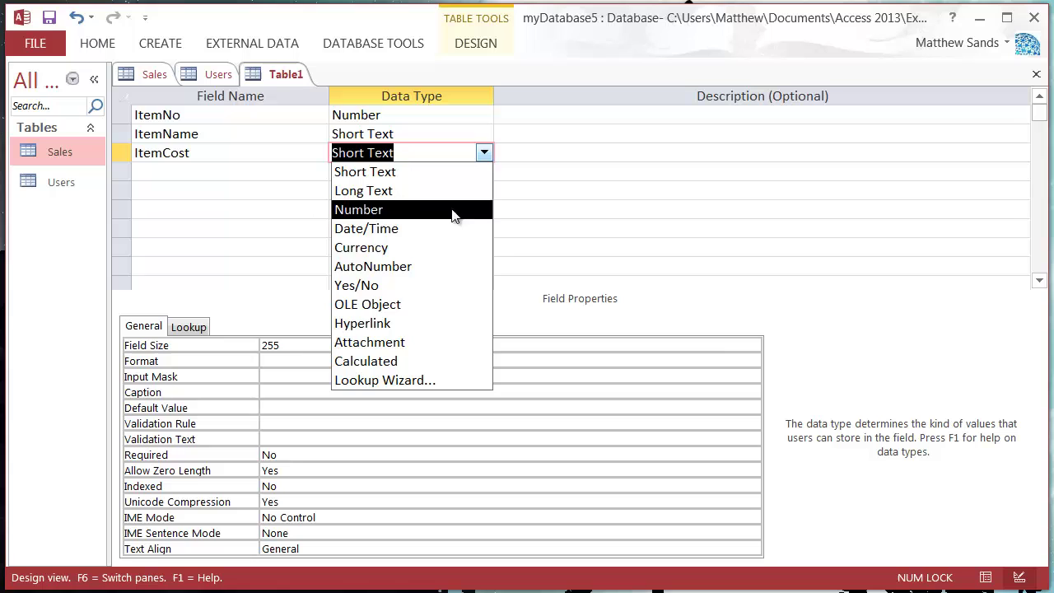
{"action": "left_click", "coordinate": [405, 246]}
{"action": "left_click", "coordinate": [375, 175]}
{"action": "left_click", "coordinate": [305, 172]}
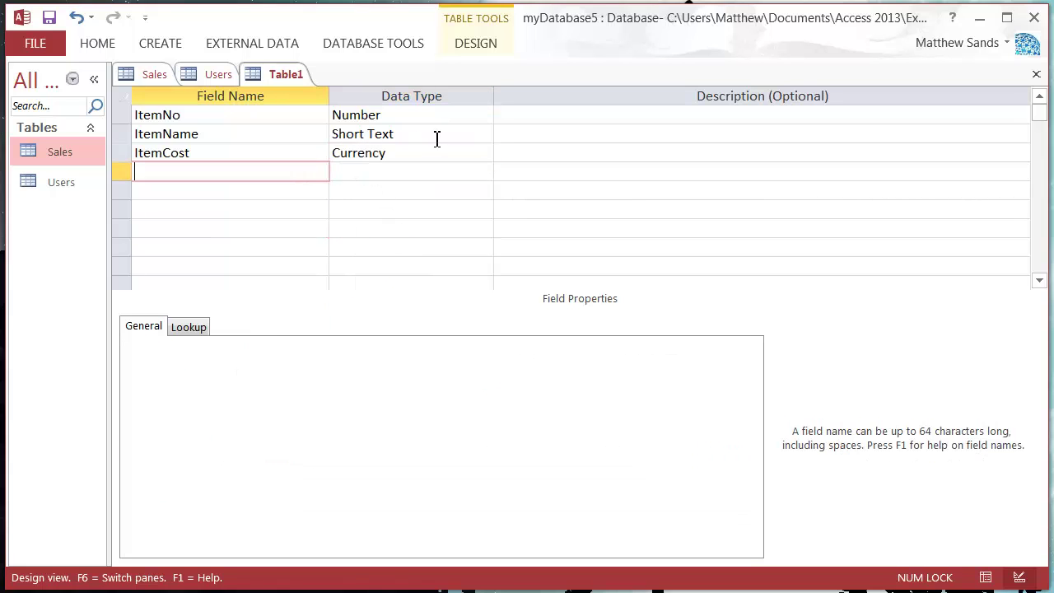
{"action": "left_click", "coordinate": [436, 136]}
{"action": "left_click", "coordinate": [423, 158]}
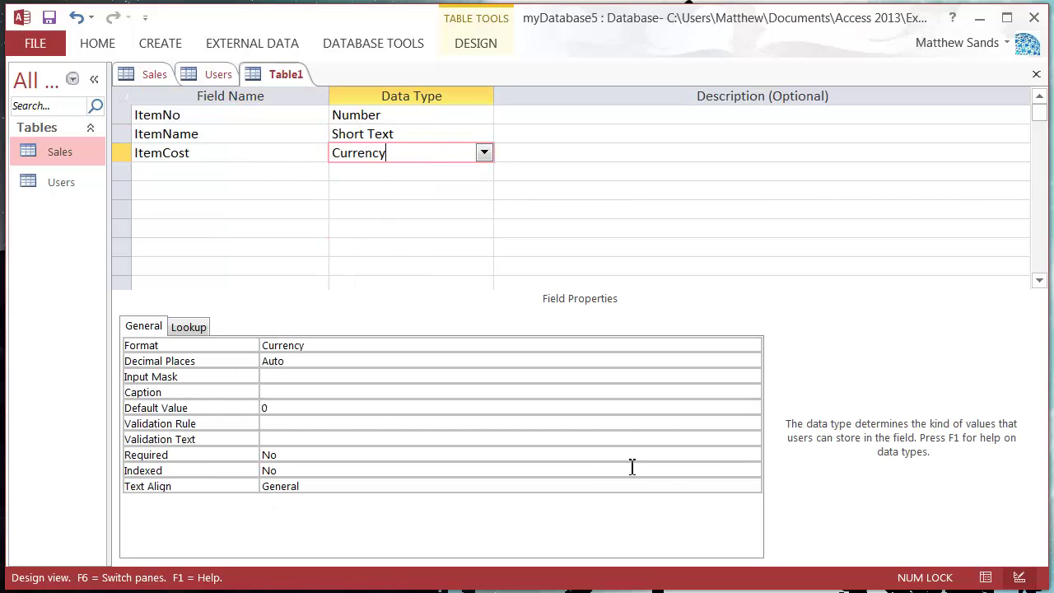
{"action": "left_click", "coordinate": [704, 343]}
{"action": "left_click", "coordinate": [753, 345]}
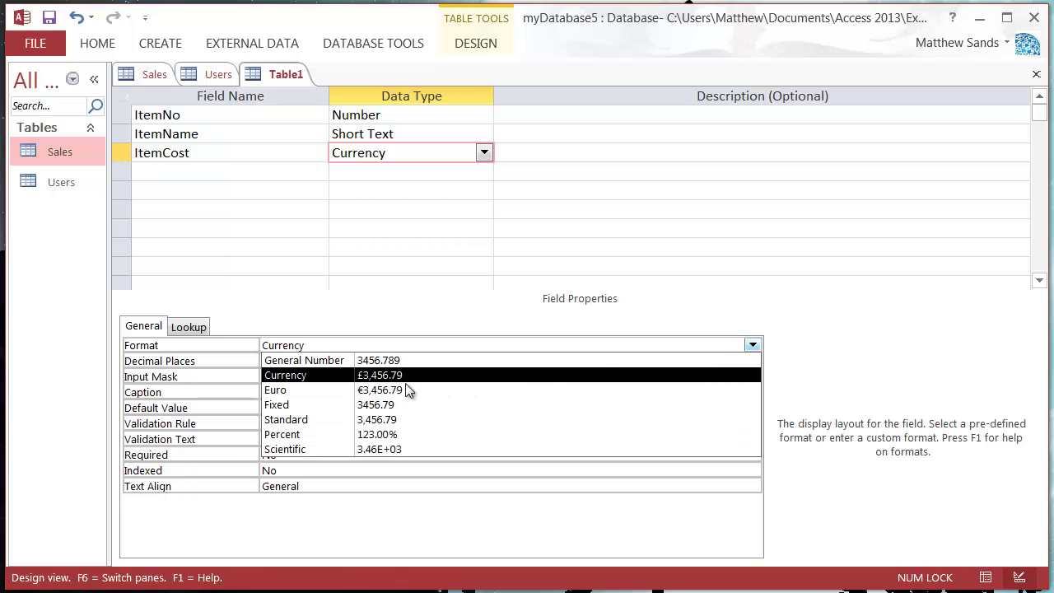
{"action": "left_click", "coordinate": [382, 377]}
{"action": "left_click", "coordinate": [377, 173]}
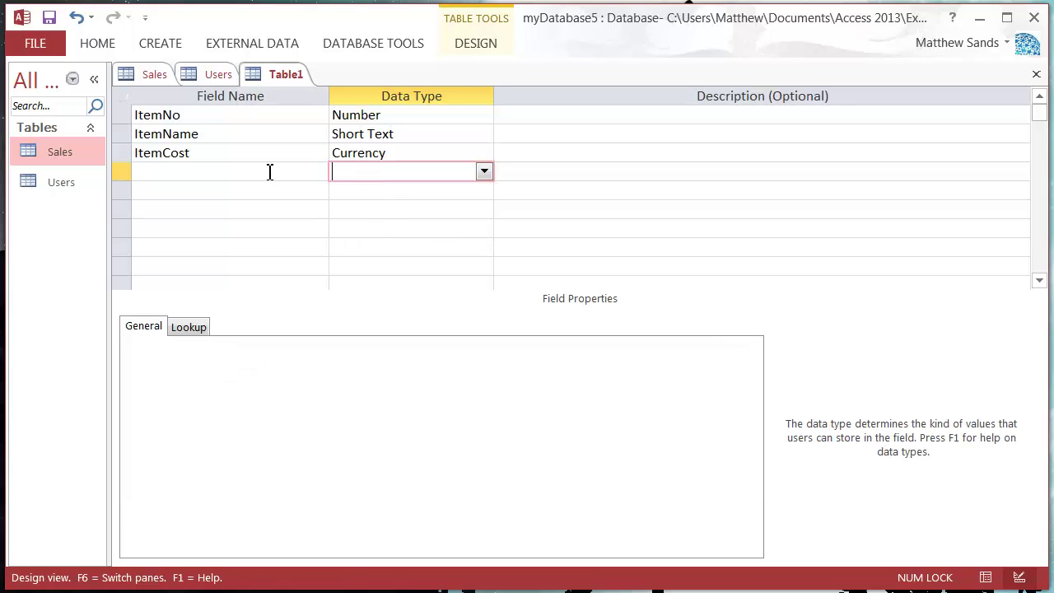
{"action": "left_click", "coordinate": [270, 172]}
Save Table1 as 'Items', declining the primary key prompt
{"action": "right_click", "coordinate": [275, 76]}
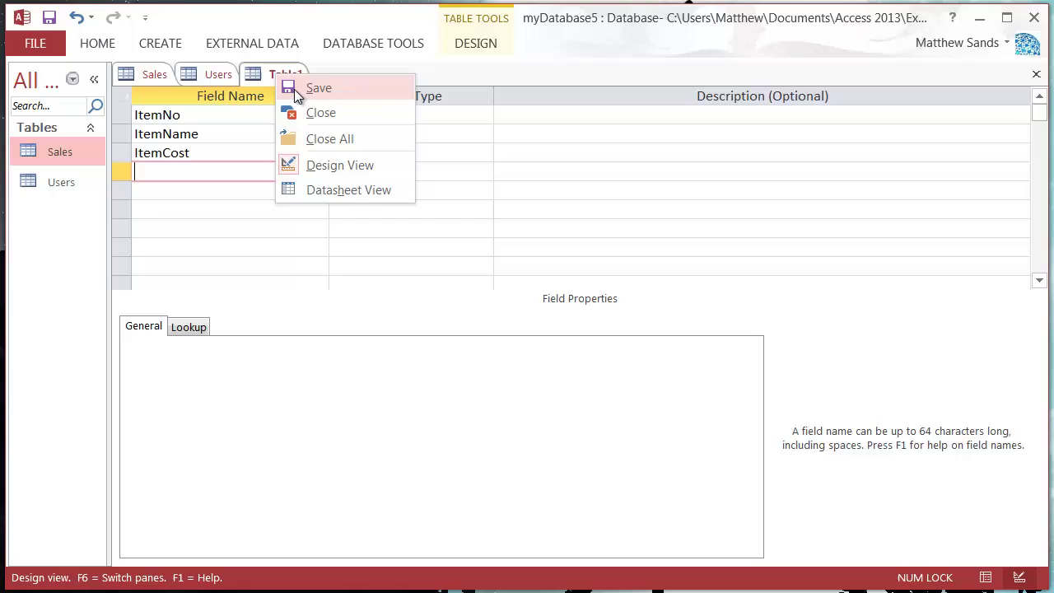
{"action": "left_click", "coordinate": [296, 88]}
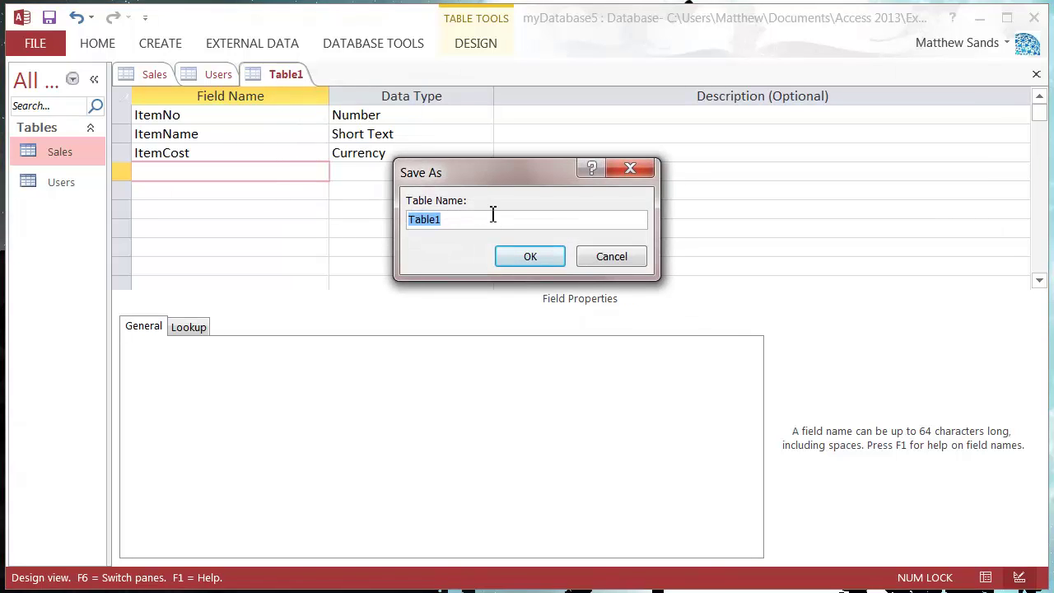
{"action": "type", "text": "Items"}
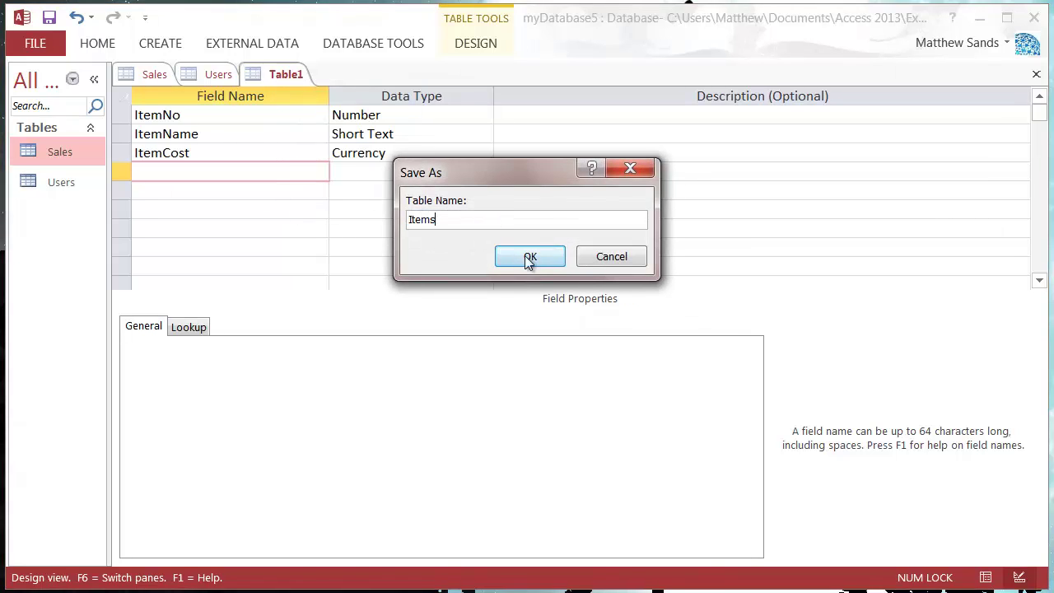
{"action": "left_click", "coordinate": [530, 256]}
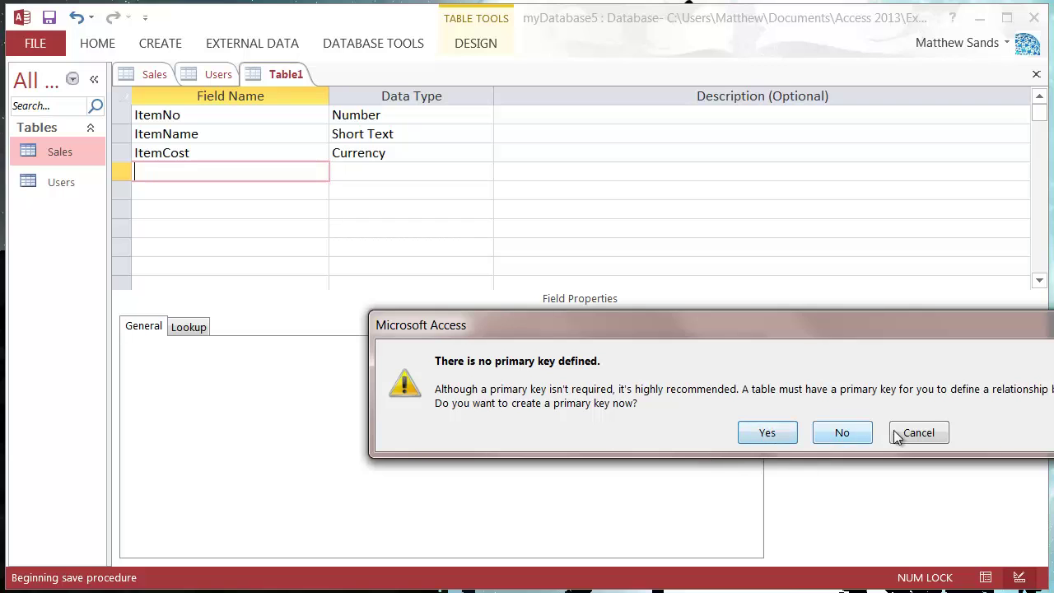
{"action": "left_click", "coordinate": [897, 435]}
Set ItemNo as the primary key and save the Items table again
{"action": "left_click", "coordinate": [122, 115]}
{"action": "right_click", "coordinate": [122, 115]}
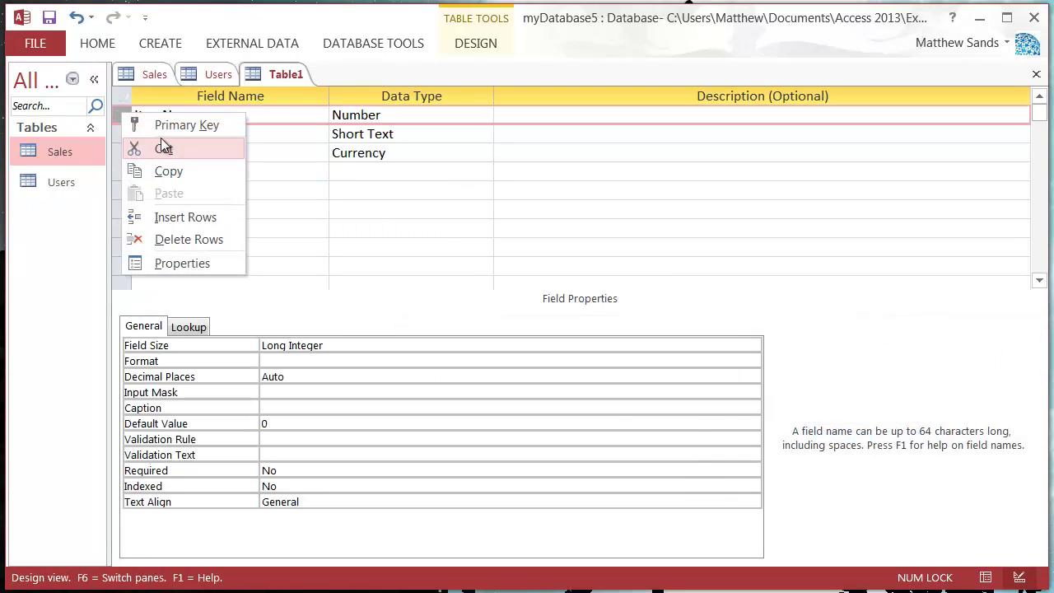
{"action": "left_click", "coordinate": [205, 123]}
{"action": "right_click", "coordinate": [275, 66]}
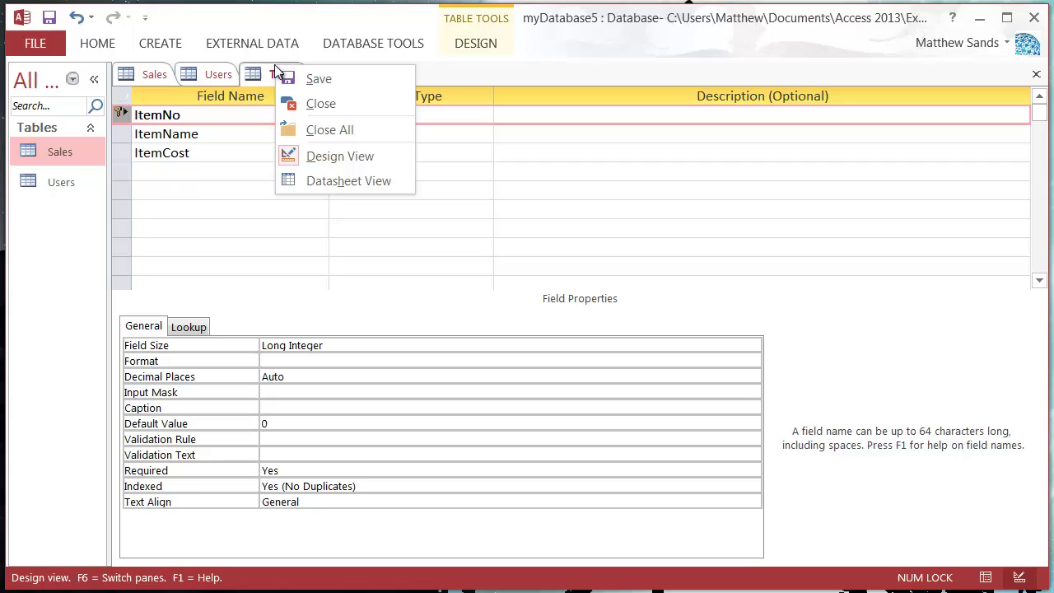
{"action": "left_click", "coordinate": [348, 79]}
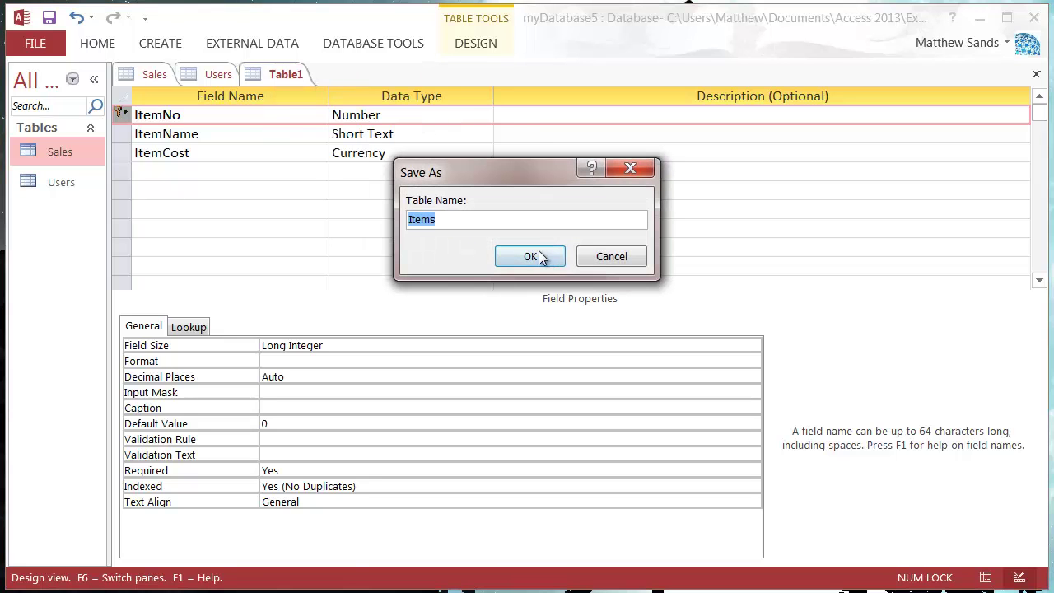
{"action": "left_click", "coordinate": [537, 256]}
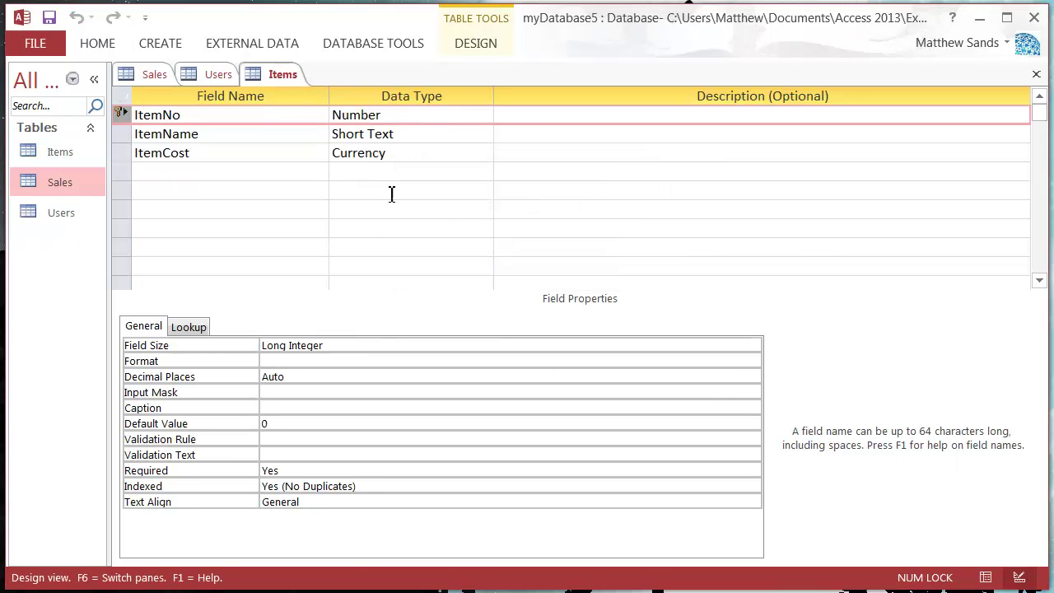
Close the Items design view and enter item numbers 100001 and 100002 in the Items table
{"action": "right_click", "coordinate": [272, 72]}
{"action": "left_click", "coordinate": [309, 109]}
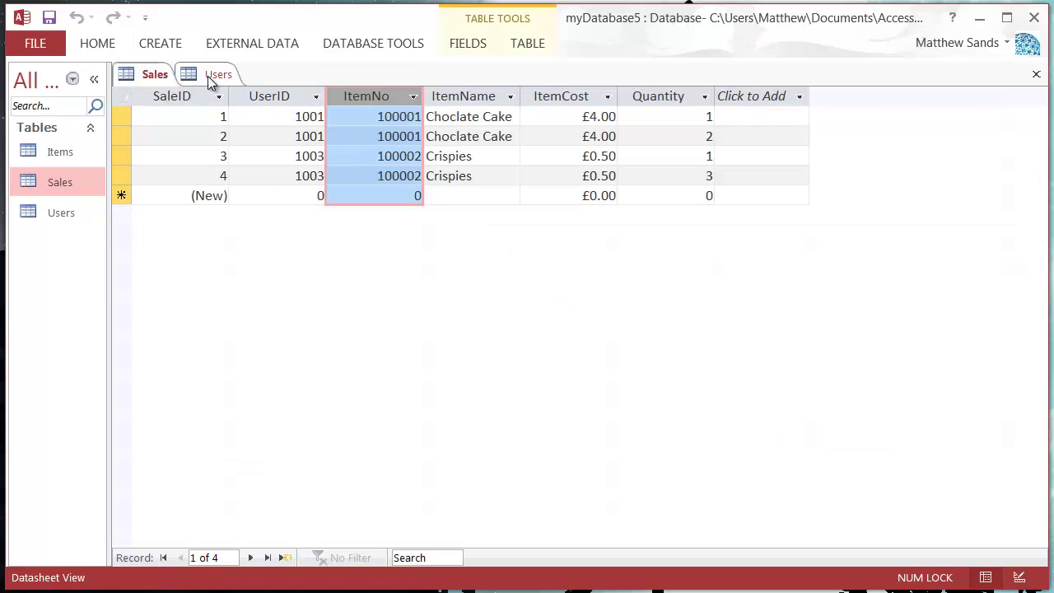
{"action": "left_click", "coordinate": [483, 96]}
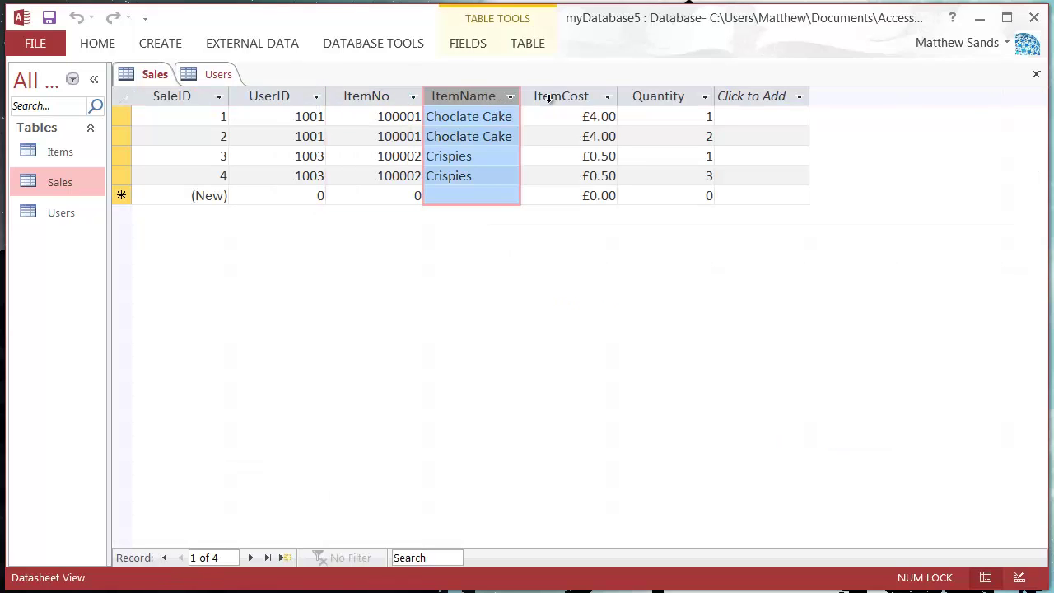
{"action": "left_click", "coordinate": [563, 96]}
{"action": "double_click", "coordinate": [379, 117]}
{"action": "key", "text": "ctrl+c"}
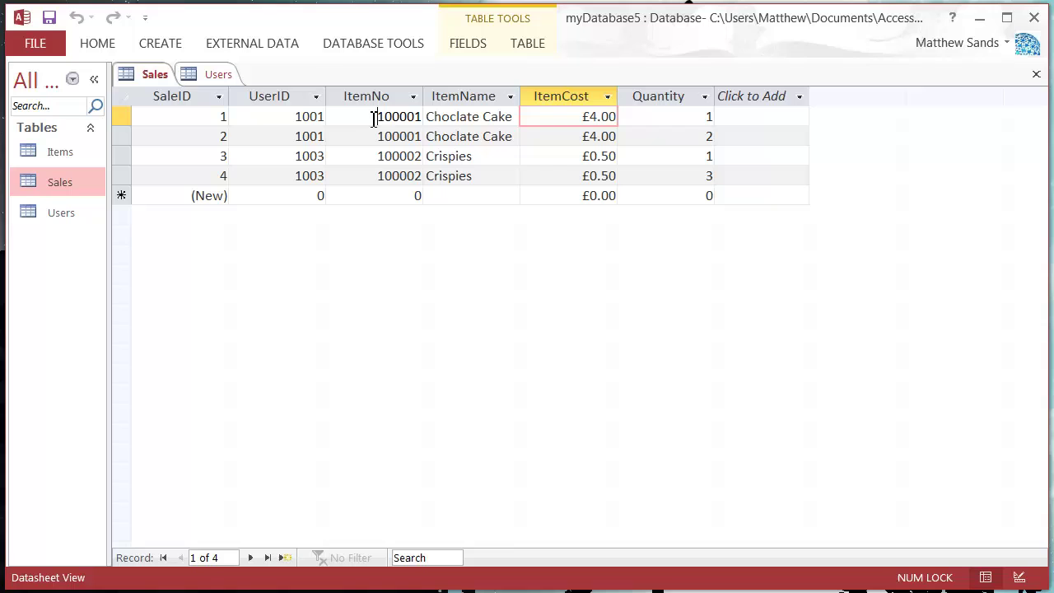
{"action": "double_click", "coordinate": [64, 151]}
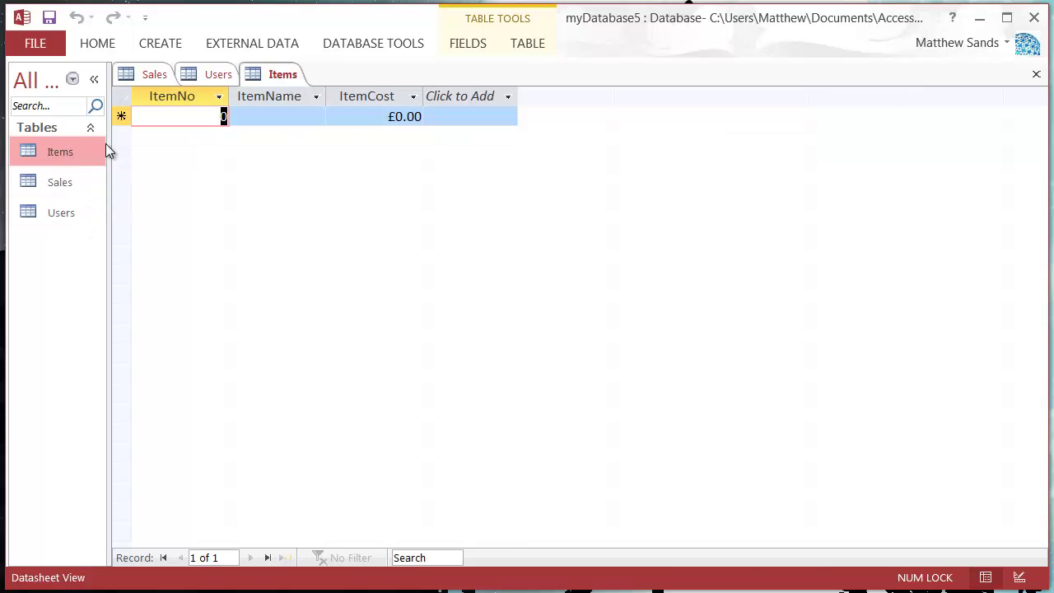
{"action": "key", "text": "ctrl+v"}
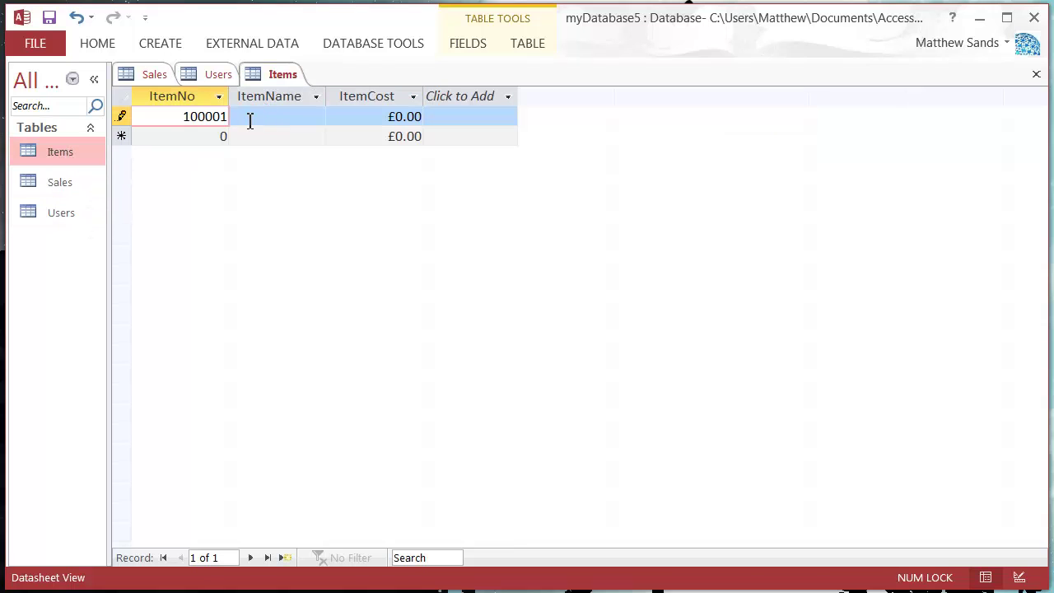
{"action": "left_click", "coordinate": [219, 135]}
{"action": "double_click", "coordinate": [222, 137]}
{"action": "key", "text": "ctrl+v"}
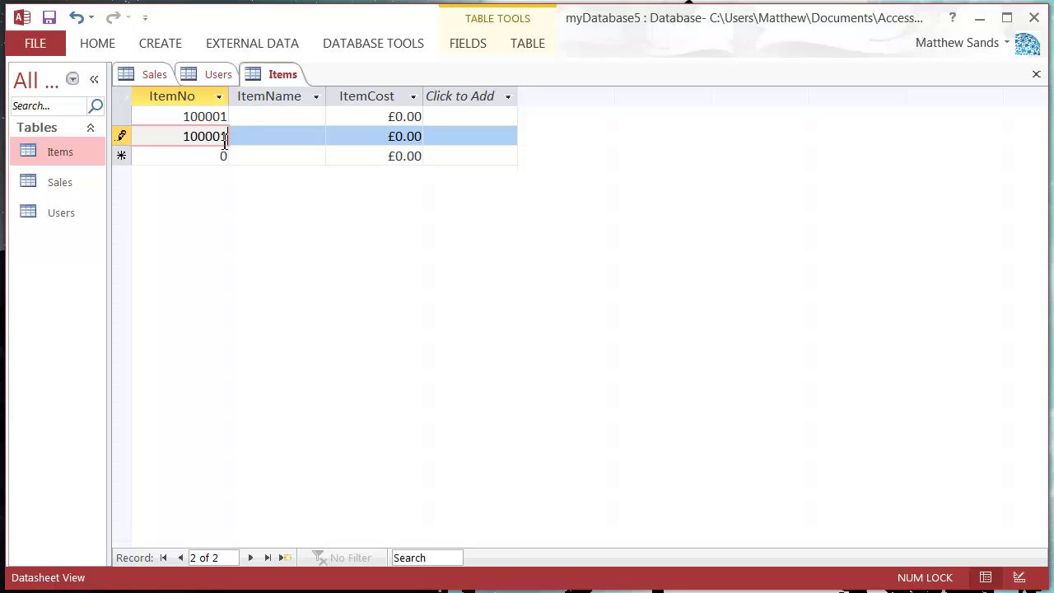
{"action": "key", "text": "shift+Left"}
{"action": "type", "text": "2"}
{"action": "left_click", "coordinate": [287, 122]}
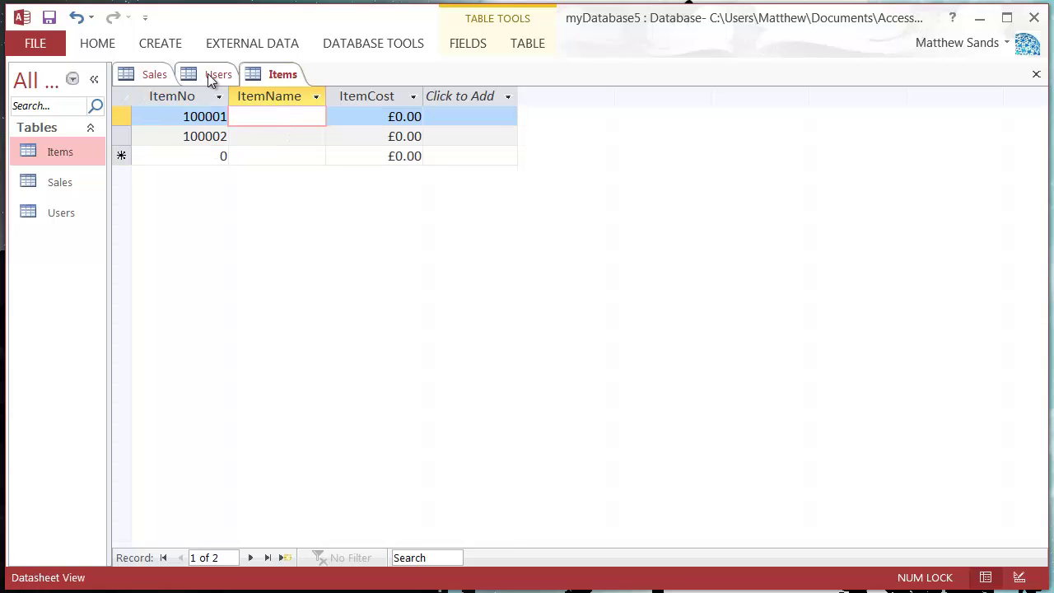
Copy the item names Choclate Cake and Crispies from Sales into the Items table
{"action": "left_click", "coordinate": [164, 75]}
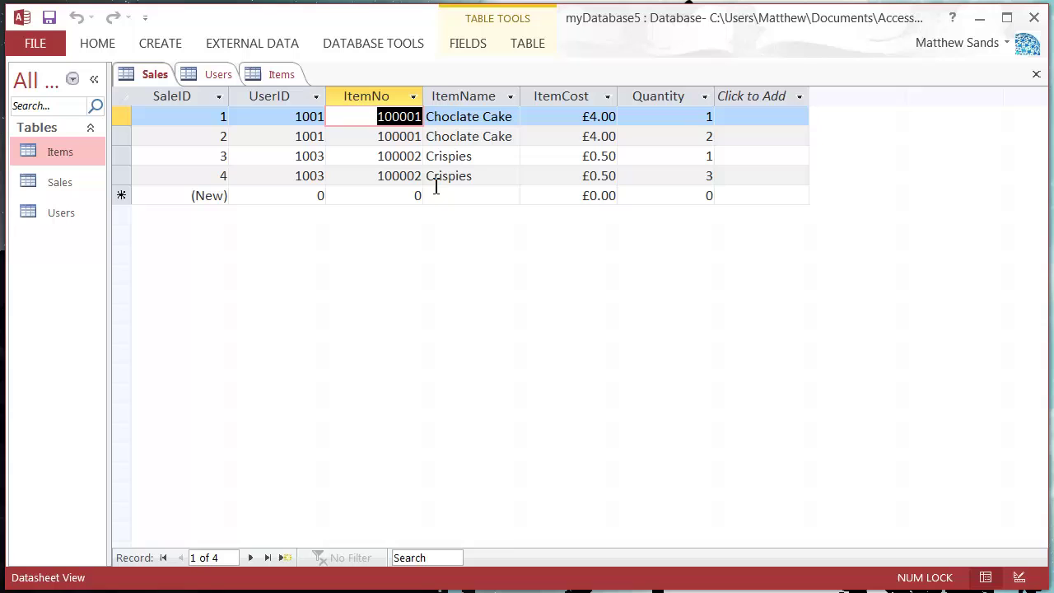
{"action": "left_click_drag", "start_coordinate": [515, 116], "coordinate": [426, 116]}
{"action": "key", "text": "ctrl+c"}
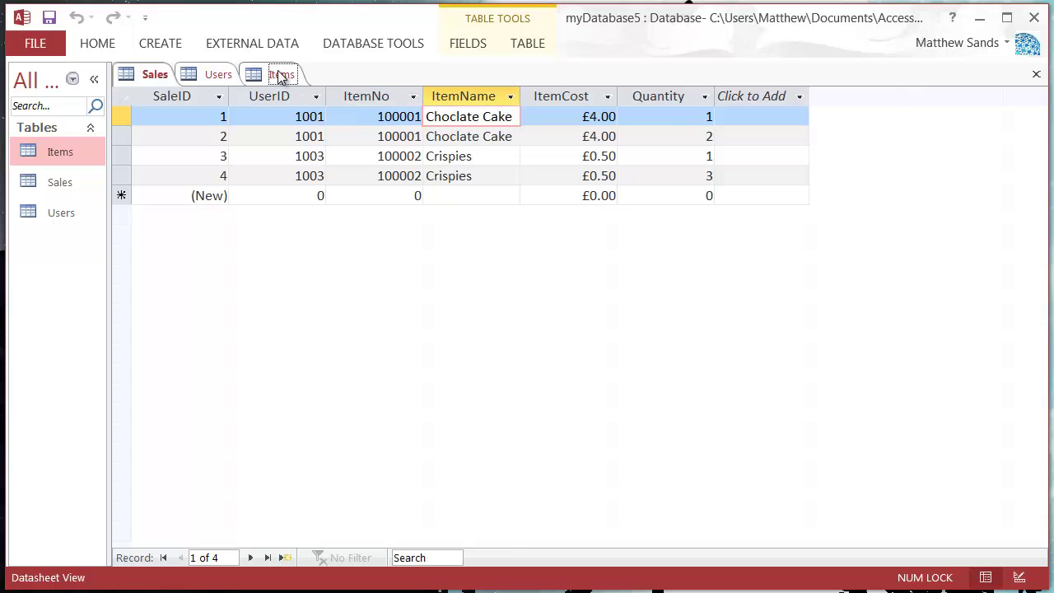
{"action": "left_click", "coordinate": [278, 73]}
{"action": "key", "text": "ctrl+v"}
{"action": "left_click", "coordinate": [276, 135]}
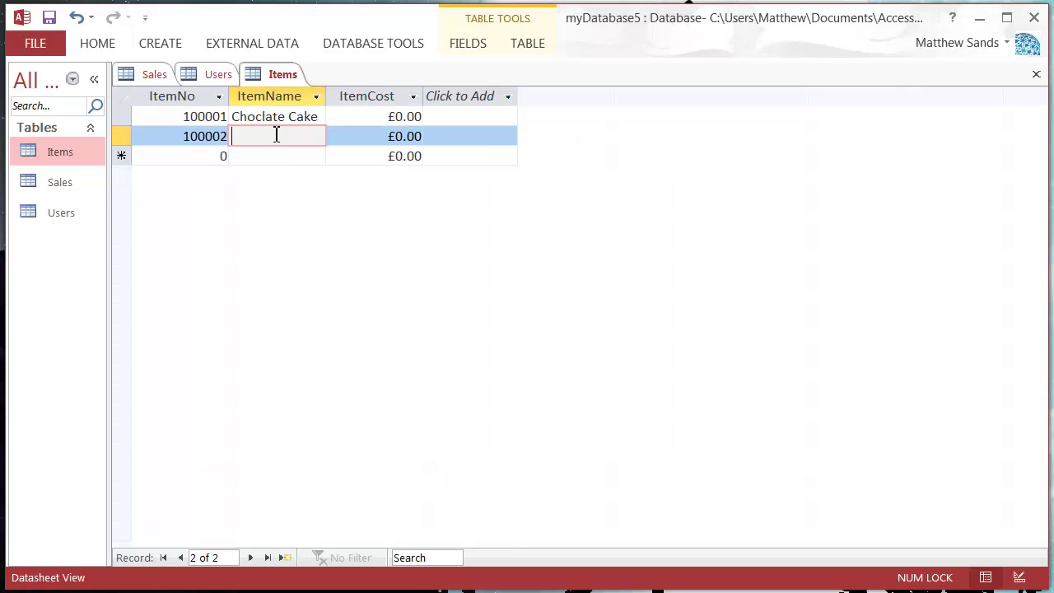
{"action": "left_click", "coordinate": [160, 76]}
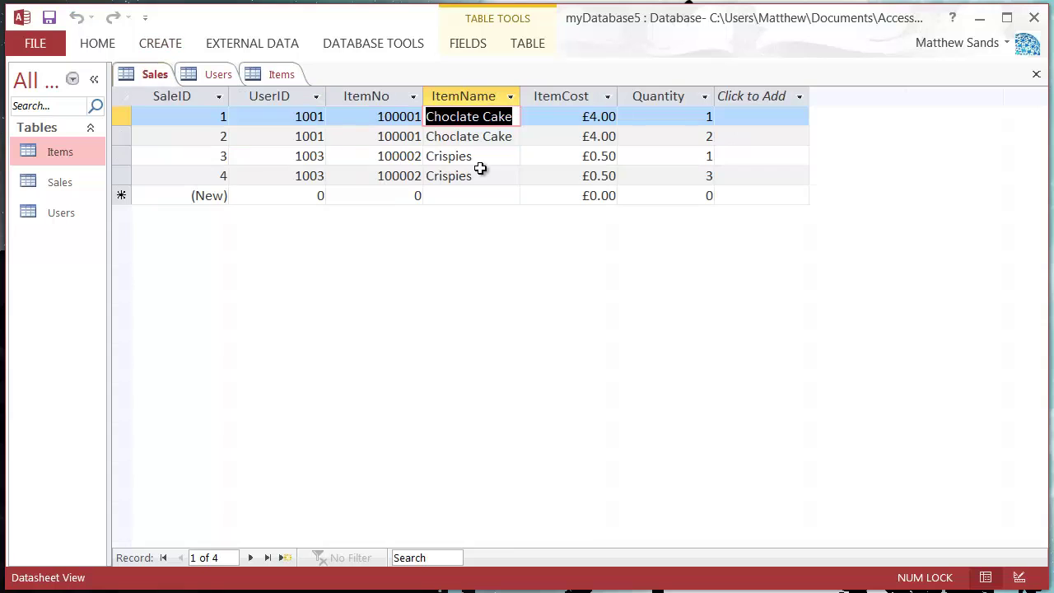
{"action": "left_click_drag", "start_coordinate": [474, 156], "coordinate": [294, 99]}
{"action": "key", "text": "ctrl+c"}
{"action": "left_click", "coordinate": [276, 74]}
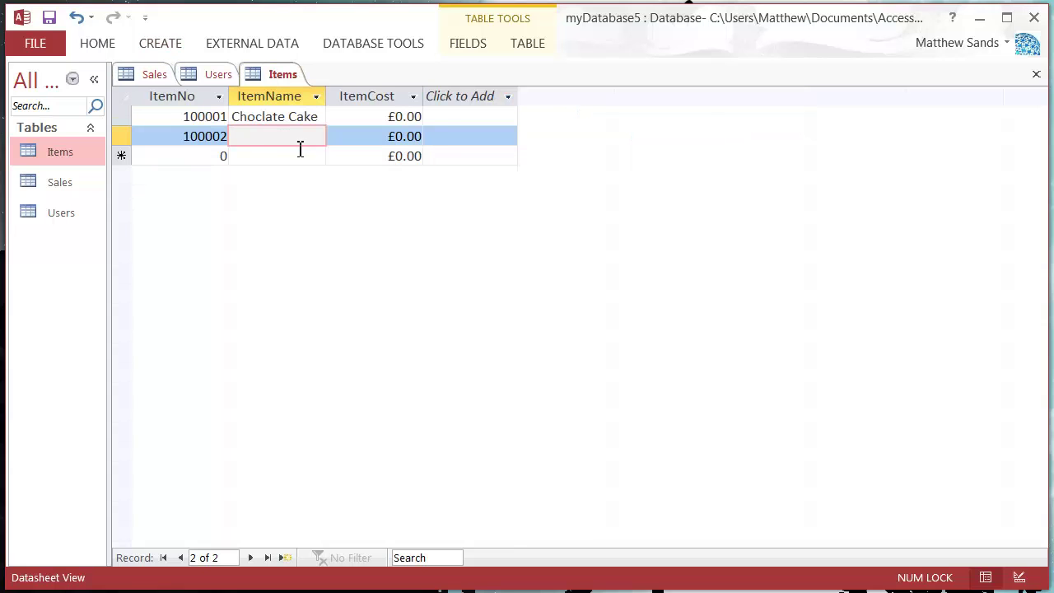
{"action": "key", "text": "ctrl+v"}
Set the item costs to £4.00 for Choclate Cake and £0.50 for Crispies
{"action": "left_click_drag", "start_coordinate": [403, 116], "coordinate": [395, 119]}
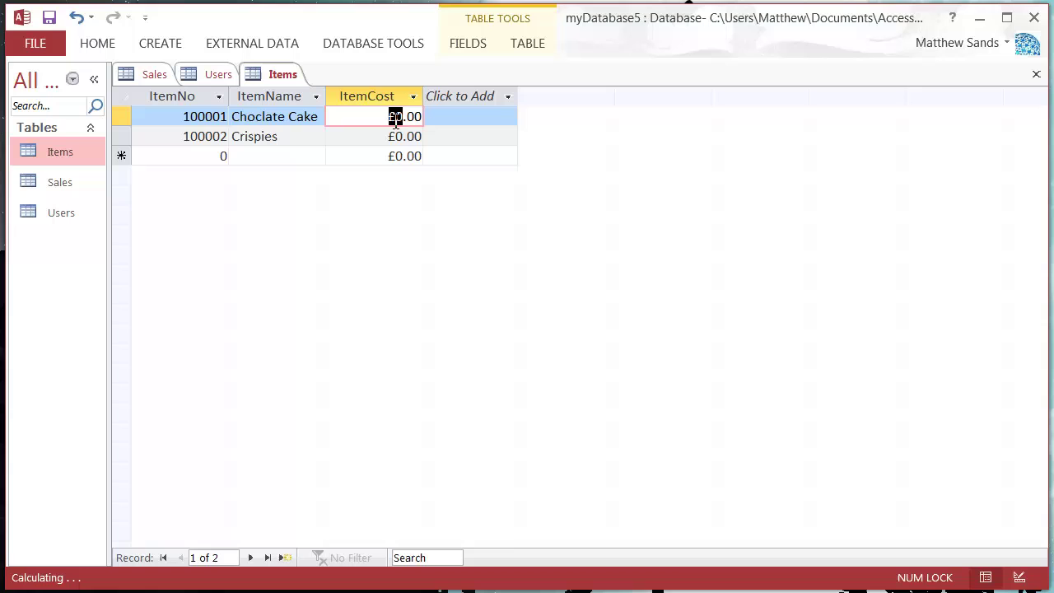
{"action": "type", "text": "4"}
{"action": "left_click", "coordinate": [415, 140]}
{"action": "left_click_drag", "start_coordinate": [414, 148], "coordinate": [437, 144]}
{"action": "type", "text": "50"}
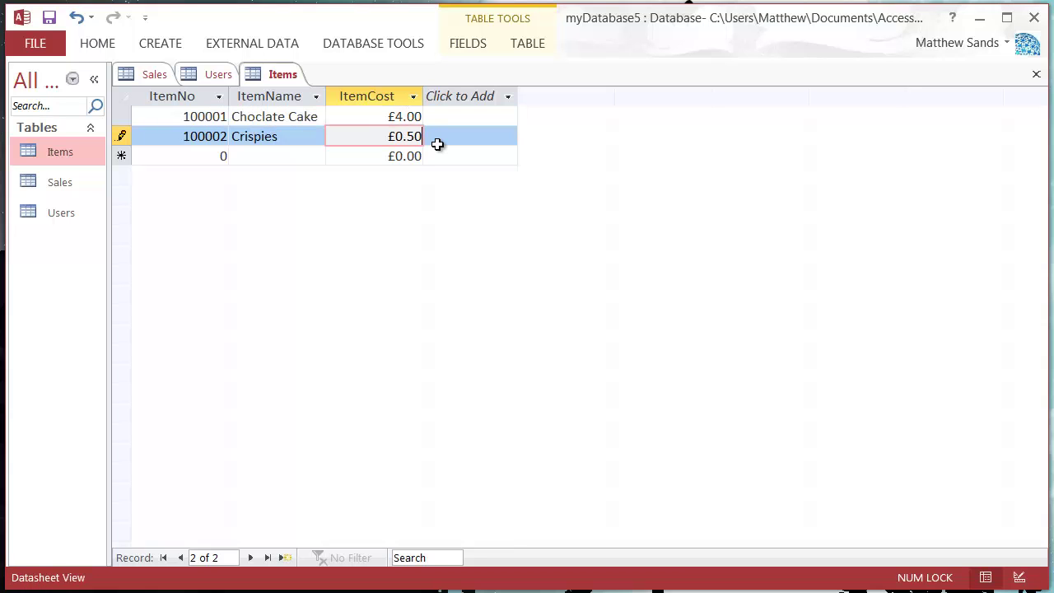
{"action": "key", "text": "Return"}
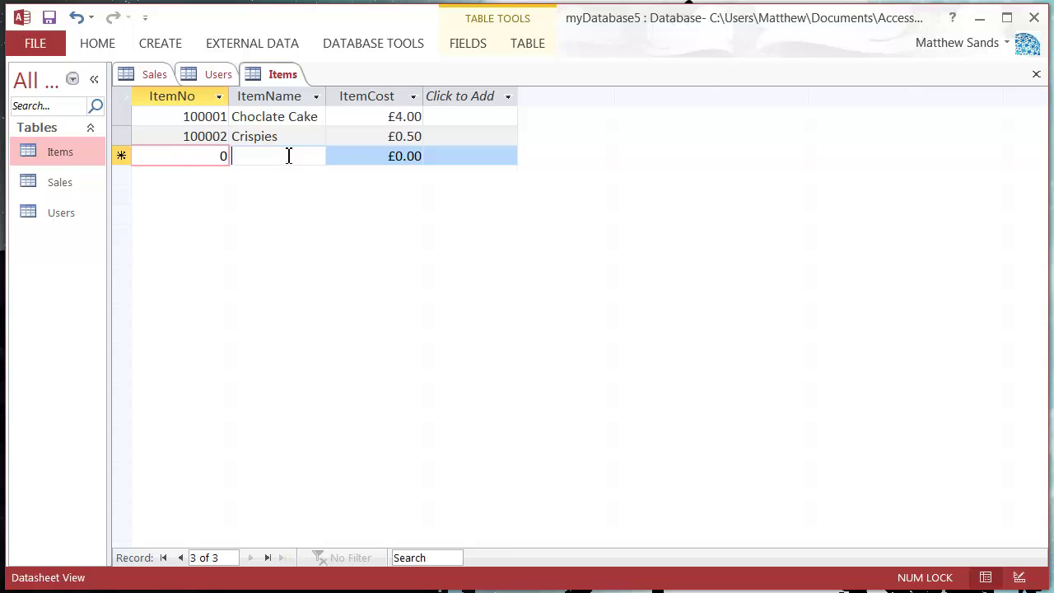
Close the Items and Users tables, leaving only Sales open
{"action": "left_click", "coordinate": [287, 155]}
{"action": "right_click", "coordinate": [262, 72]}
{"action": "left_click", "coordinate": [304, 104]}
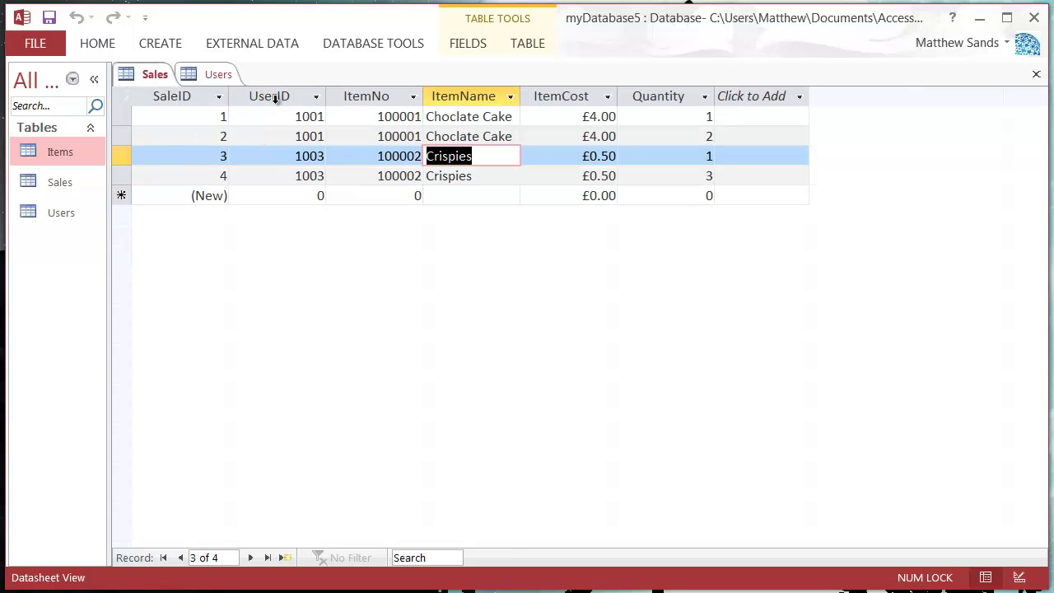
{"action": "left_click", "coordinate": [212, 74]}
{"action": "right_click", "coordinate": [219, 75]}
{"action": "left_click", "coordinate": [251, 109]}
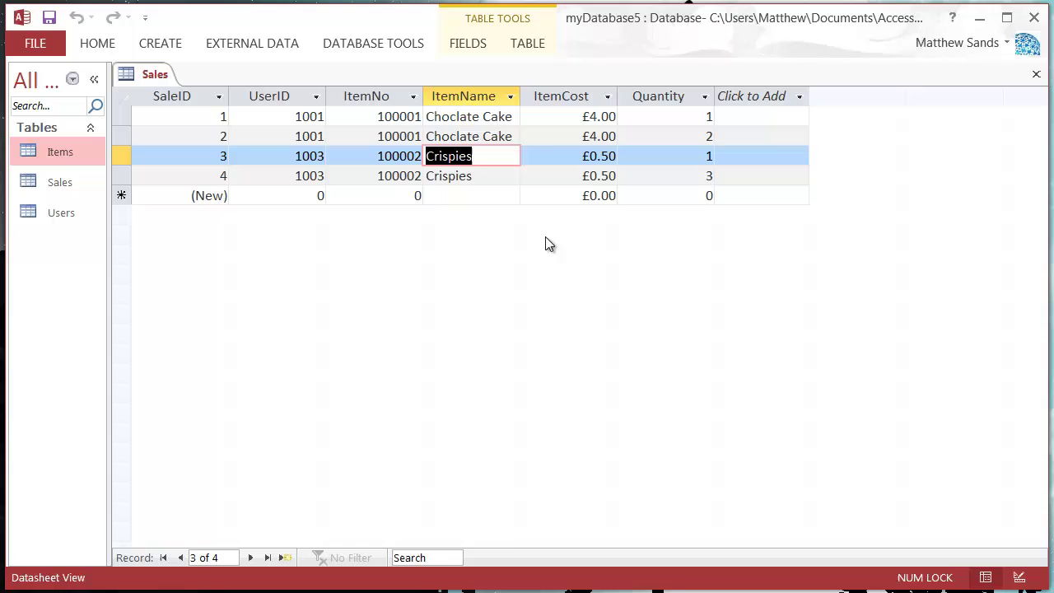
Permanently delete the ItemName and ItemCost fields from the Sales table
{"action": "left_click", "coordinate": [466, 97]}
{"action": "right_click", "coordinate": [467, 97]}
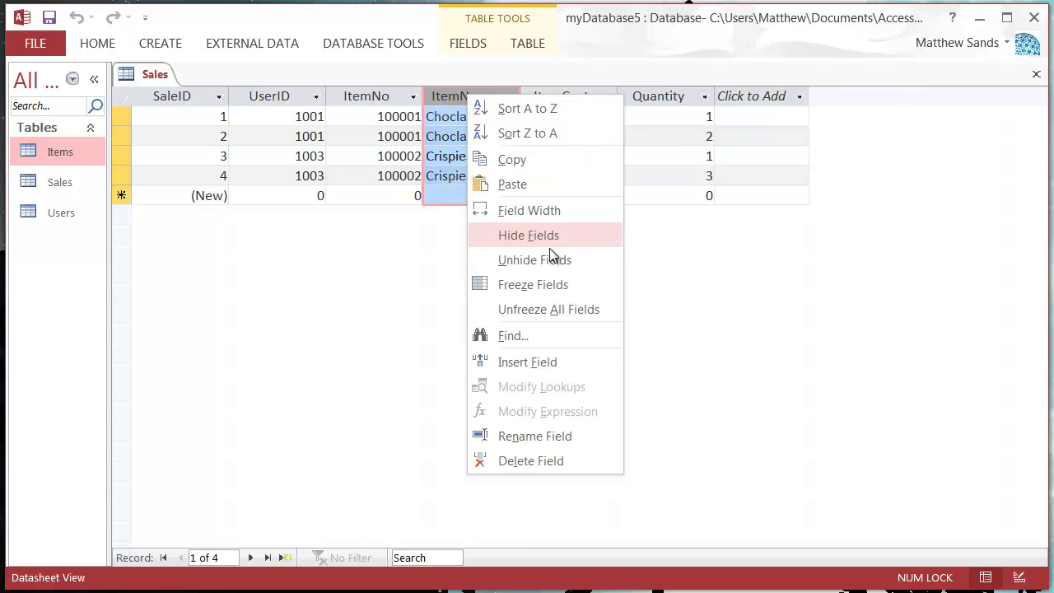
{"action": "left_click", "coordinate": [540, 462]}
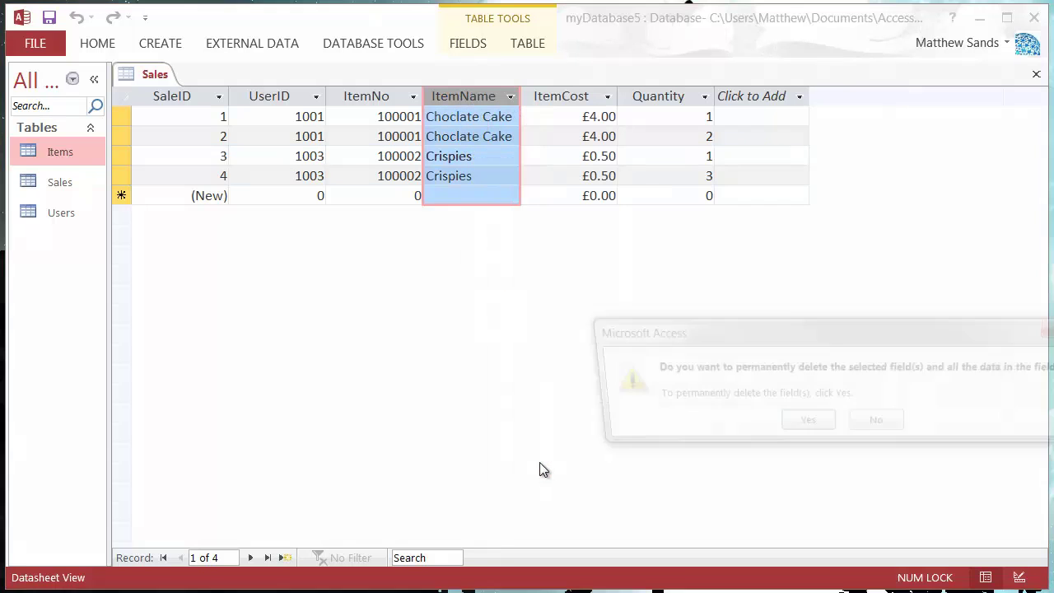
{"action": "left_click", "coordinate": [801, 428]}
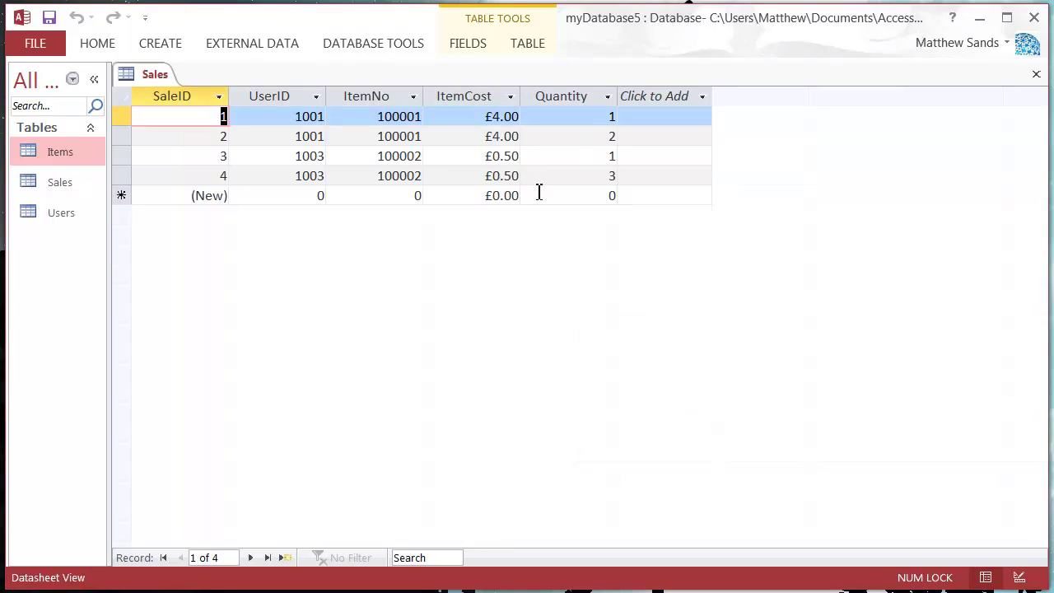
{"action": "left_click", "coordinate": [473, 97]}
{"action": "right_click", "coordinate": [473, 98]}
{"action": "left_click", "coordinate": [560, 461]}
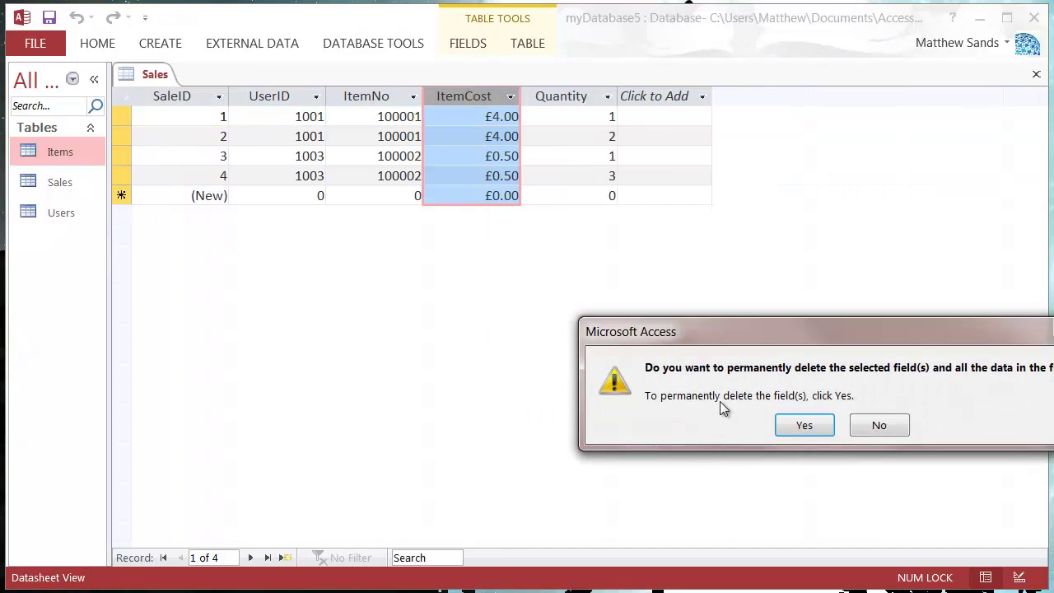
{"action": "left_click", "coordinate": [804, 424]}
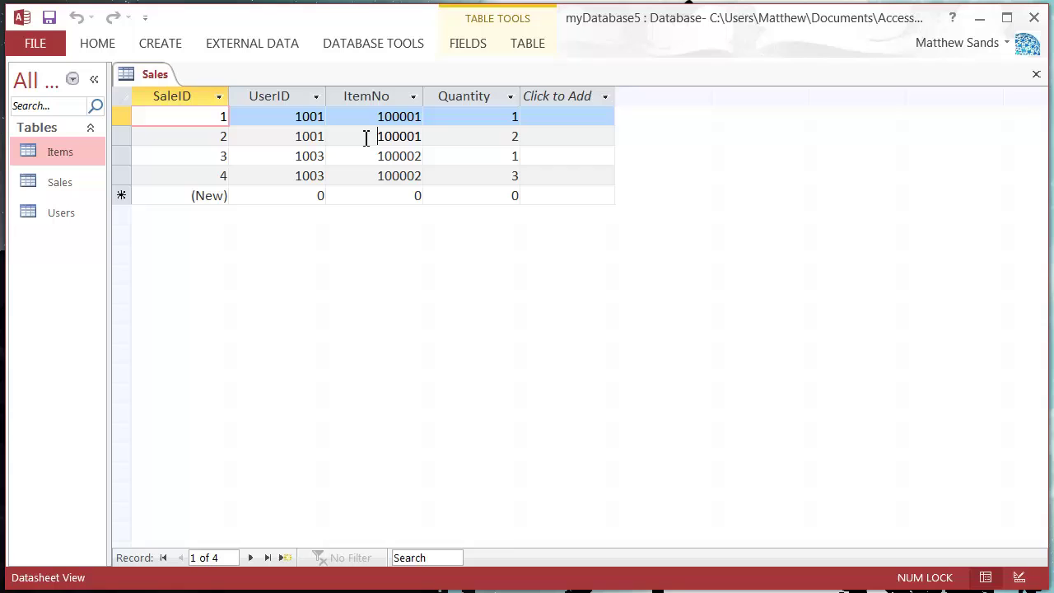
Reopen the Users and Items tables, then return to the Sales datasheet
{"action": "left_click", "coordinate": [375, 140]}
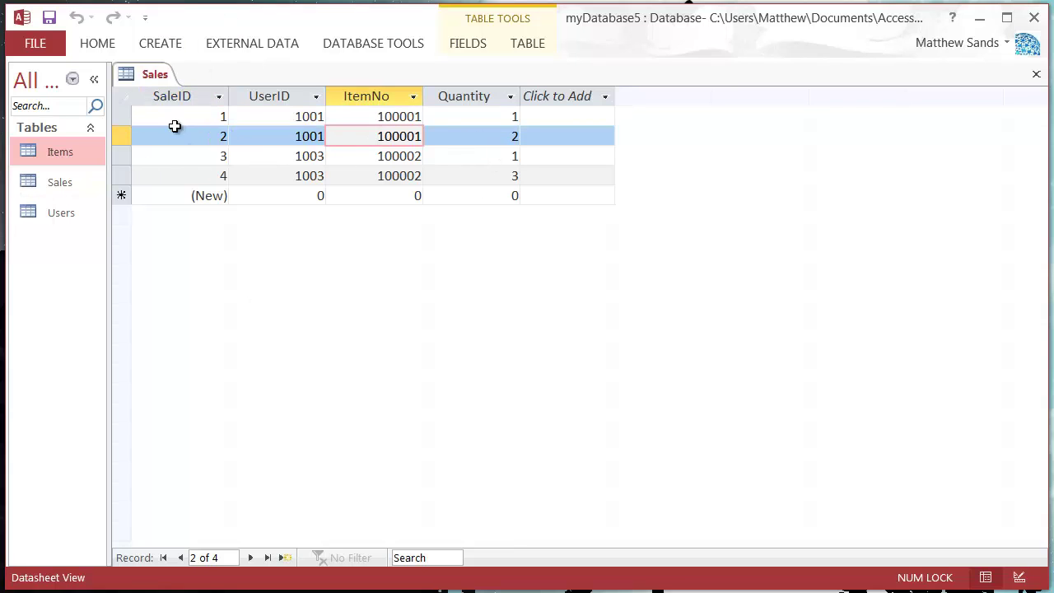
{"action": "left_click", "coordinate": [354, 159]}
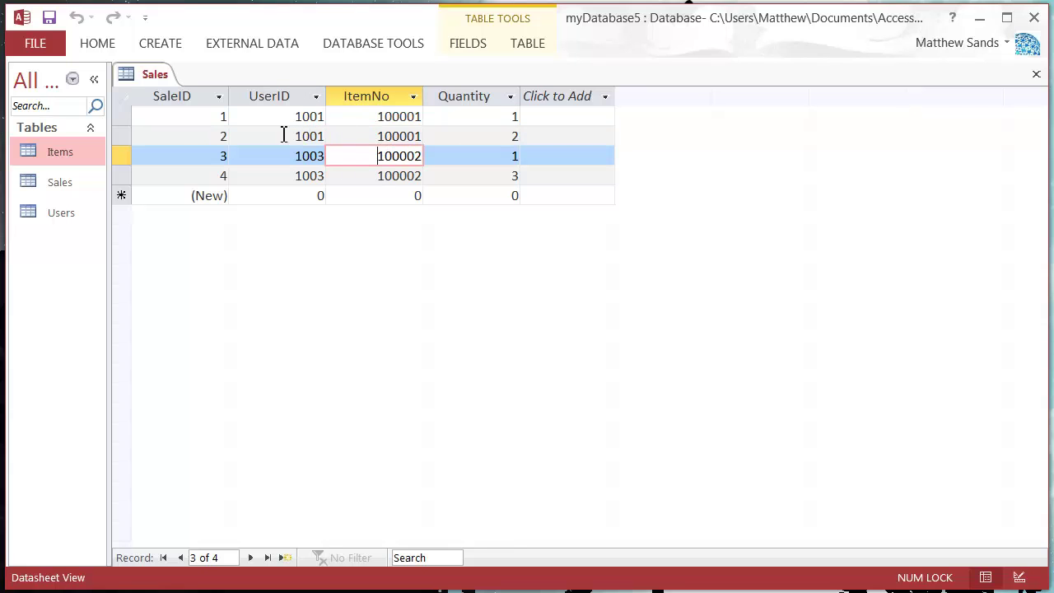
{"action": "double_click", "coordinate": [71, 211]}
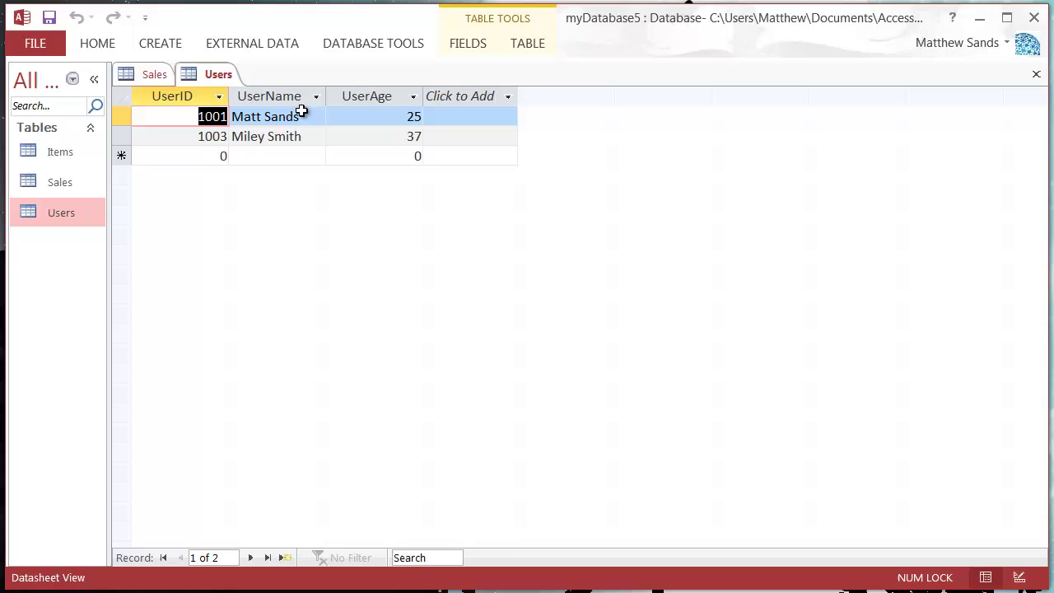
{"action": "double_click", "coordinate": [81, 181]}
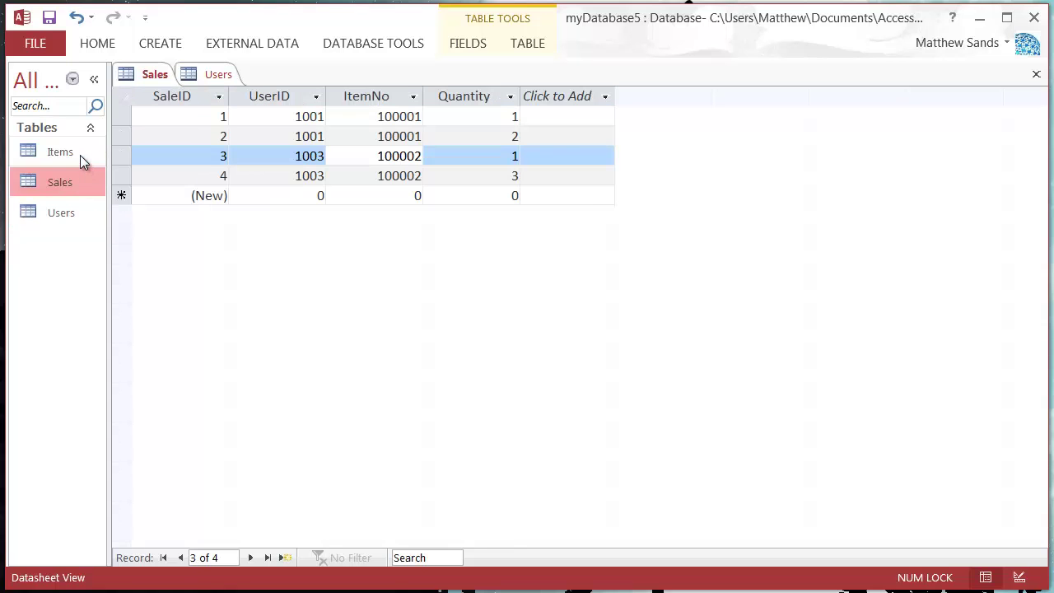
{"action": "left_click", "coordinate": [65, 154]}
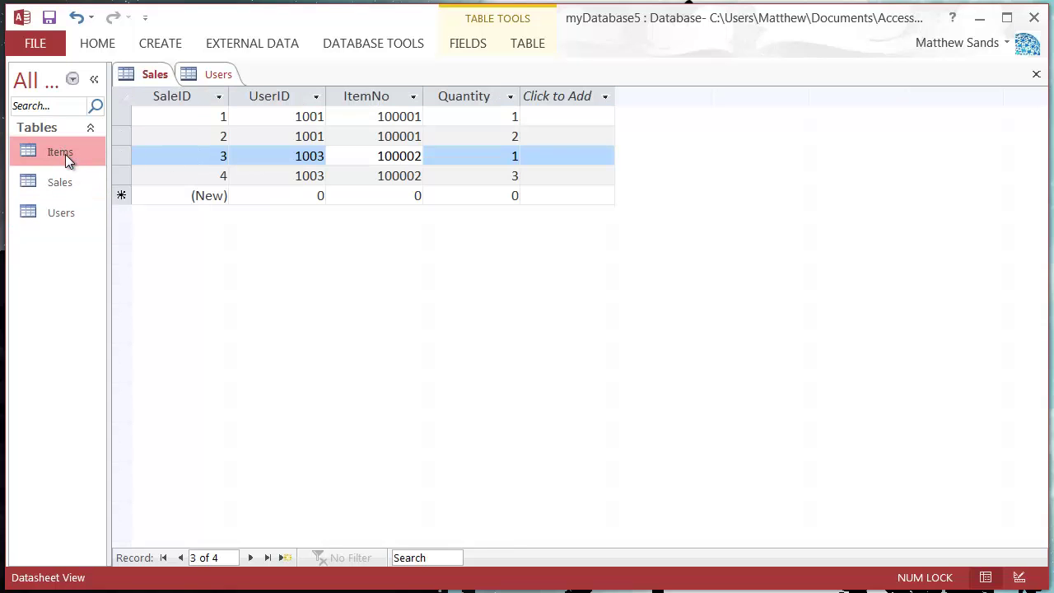
{"action": "double_click", "coordinate": [67, 150]}
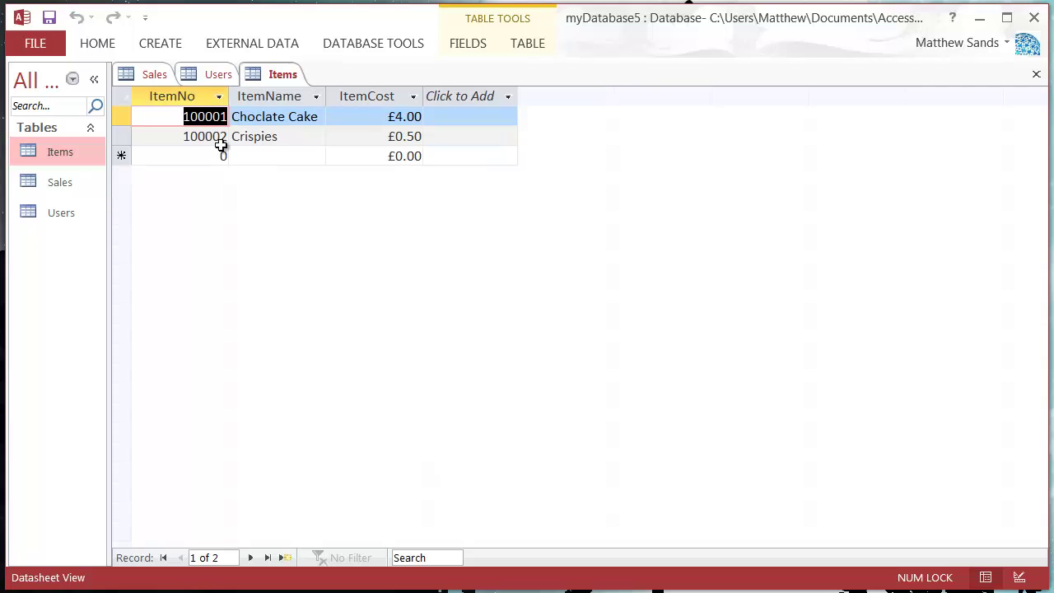
{"action": "double_click", "coordinate": [63, 209]}
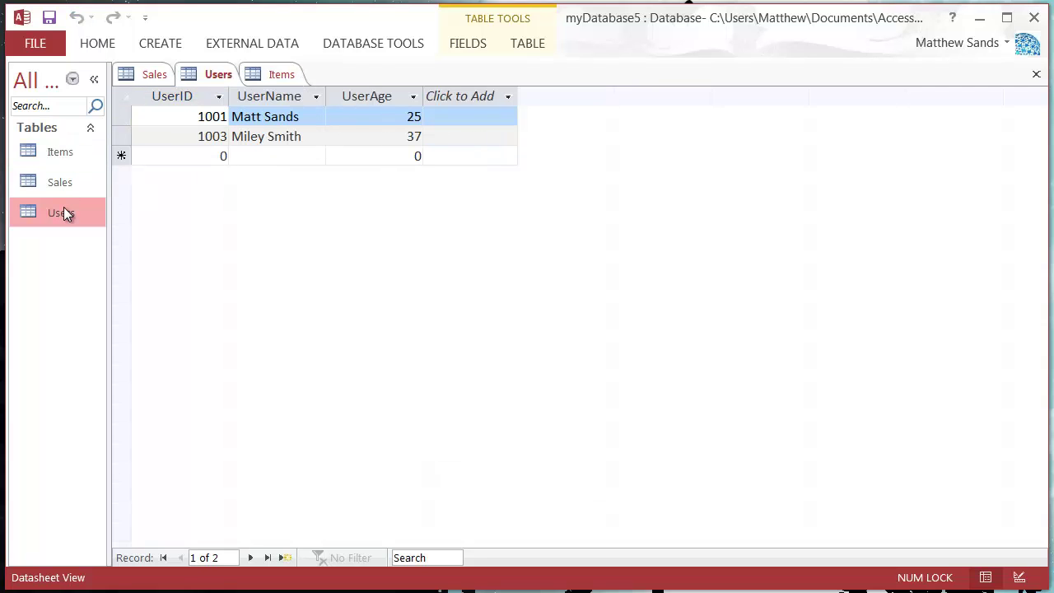
{"action": "double_click", "coordinate": [82, 155]}
{"action": "double_click", "coordinate": [62, 177]}
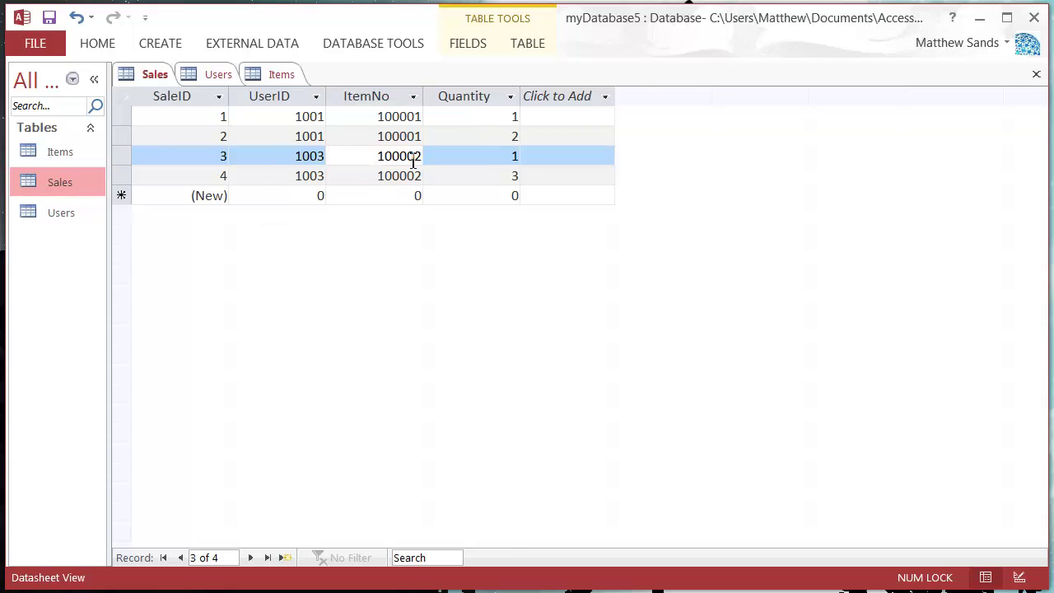
Inspect the item numbers and quantities of sales 2 and 3 in Sales
{"action": "left_click", "coordinate": [365, 173]}
{"action": "left_click", "coordinate": [360, 142]}
{"action": "left_click_drag", "start_coordinate": [360, 144], "coordinate": [360, 162]}
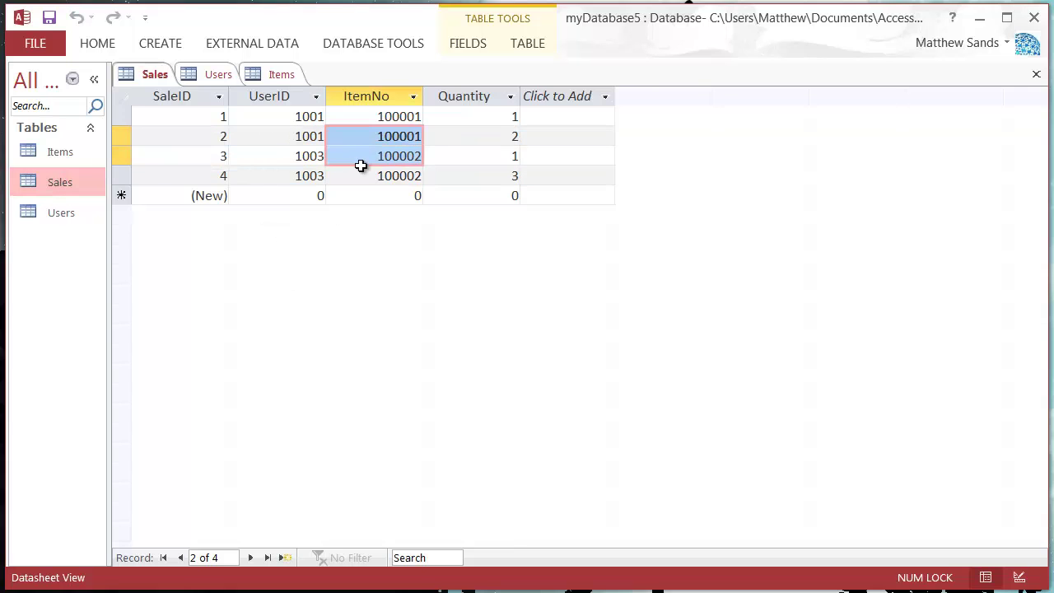
{"action": "left_click", "coordinate": [367, 134]}
{"action": "left_click", "coordinate": [502, 140]}
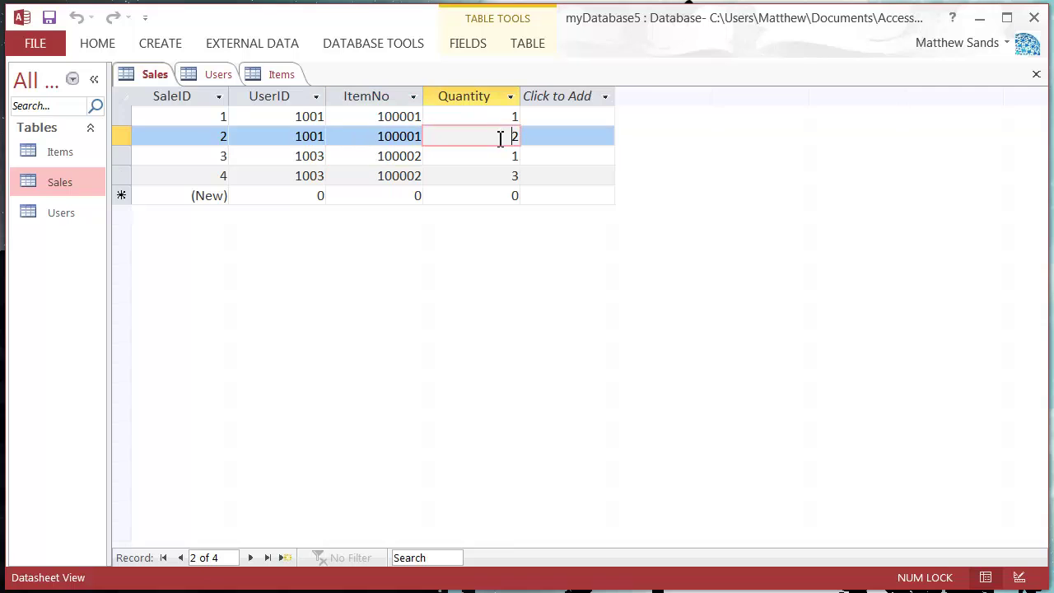
{"action": "left_click", "coordinate": [468, 155]}
{"action": "left_click", "coordinate": [360, 155]}
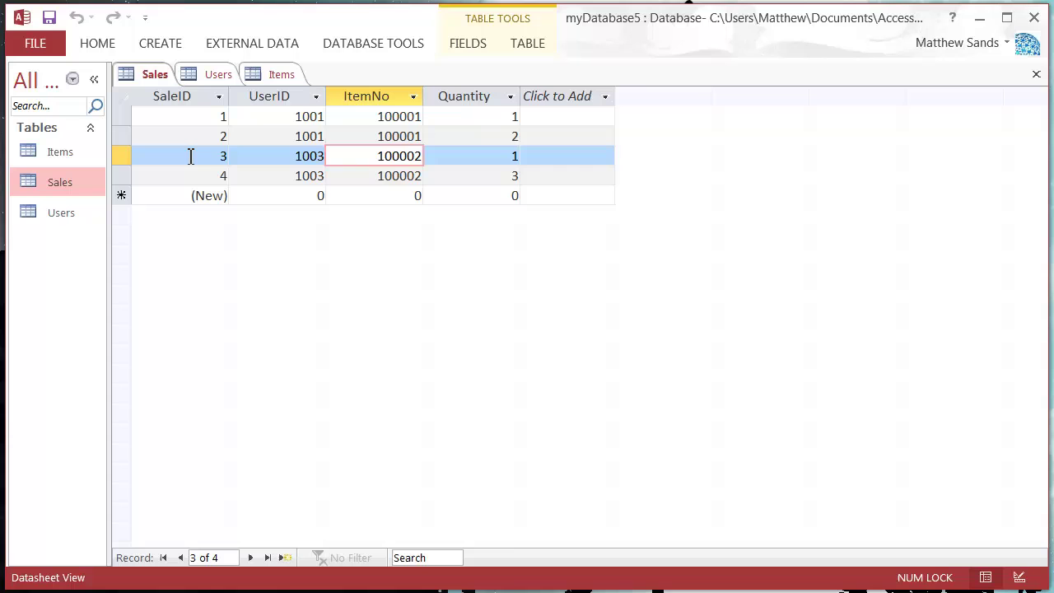
Check the user IDs of sales 2 and 3, then bring up the Users table
{"action": "left_click", "coordinate": [266, 152]}
{"action": "left_click", "coordinate": [262, 136]}
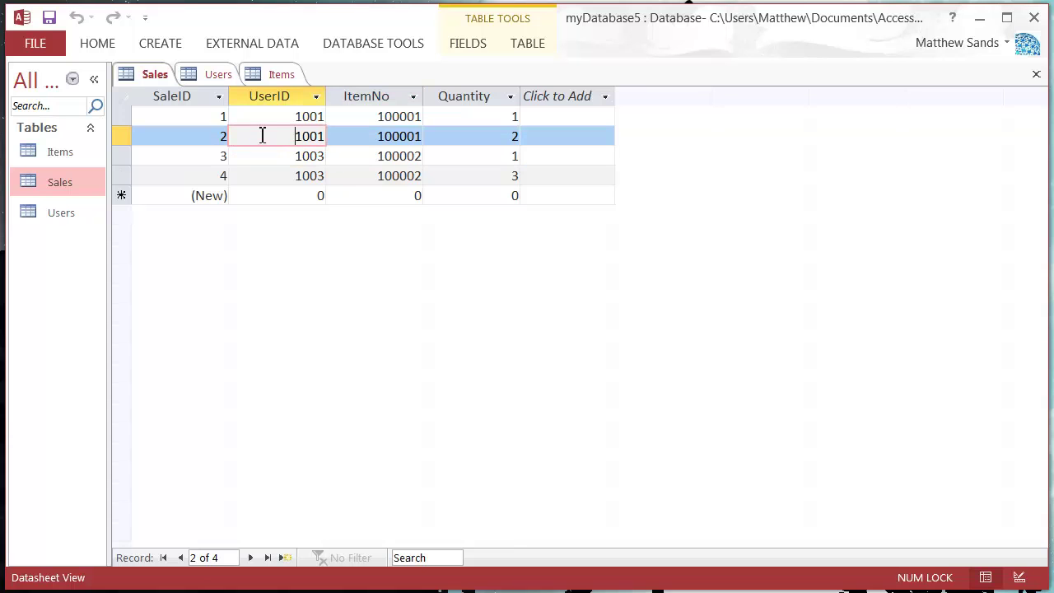
{"action": "double_click", "coordinate": [82, 156]}
{"action": "double_click", "coordinate": [74, 183]}
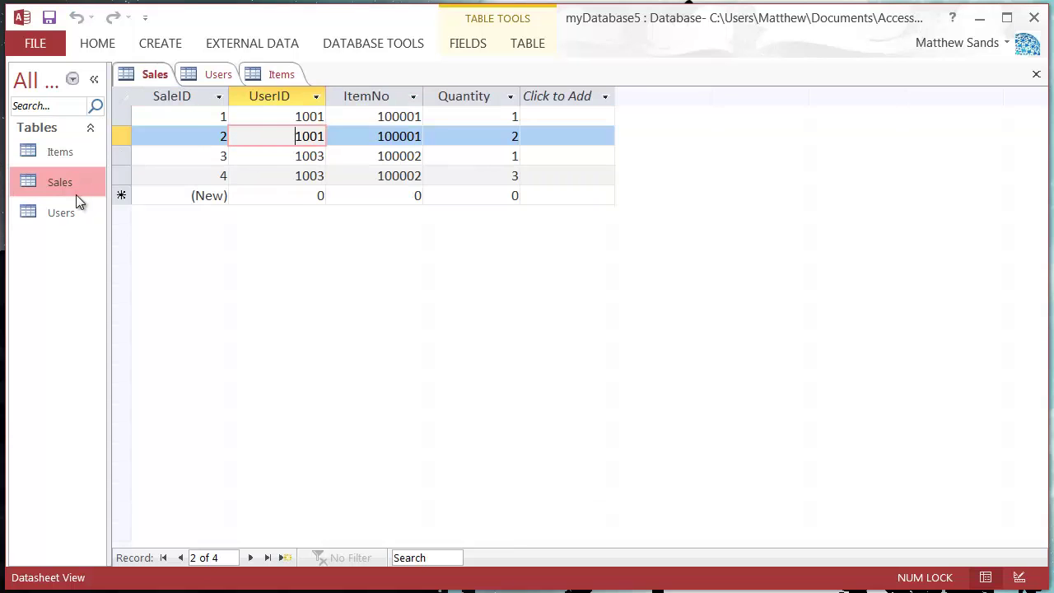
{"action": "double_click", "coordinate": [75, 216]}
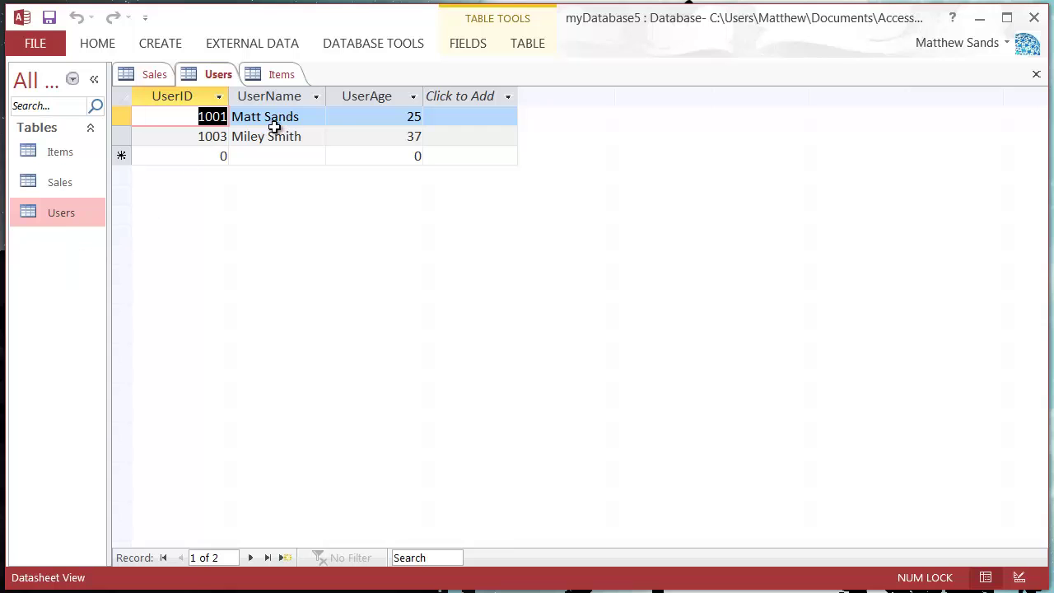
Review the names and ages of the two users in the Users table
{"action": "left_click", "coordinate": [328, 135]}
{"action": "left_click", "coordinate": [312, 136]}
{"action": "left_click", "coordinate": [315, 121]}
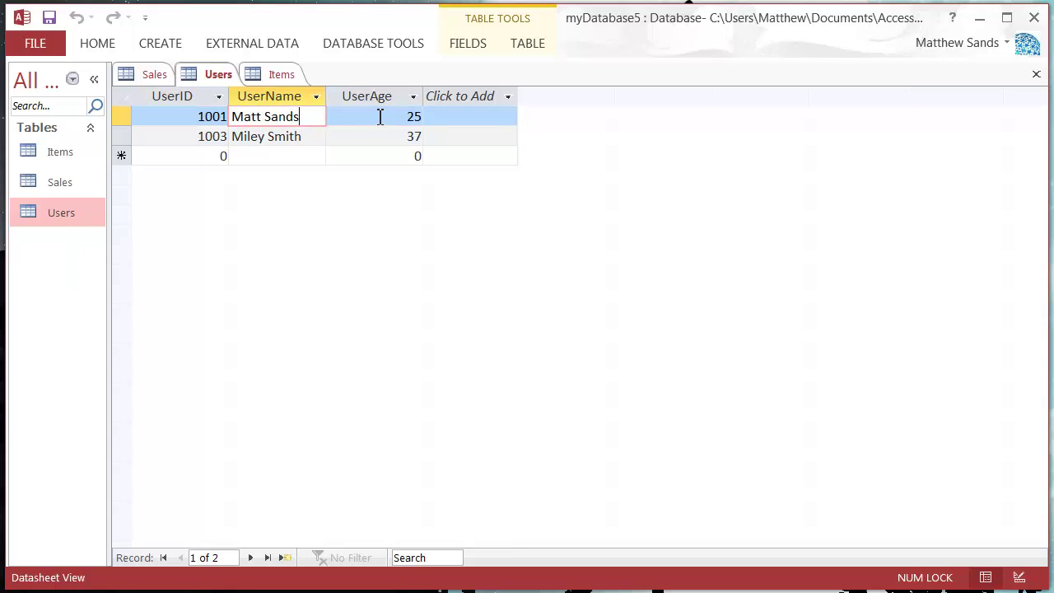
{"action": "left_click", "coordinate": [379, 116]}
{"action": "left_click", "coordinate": [388, 136]}
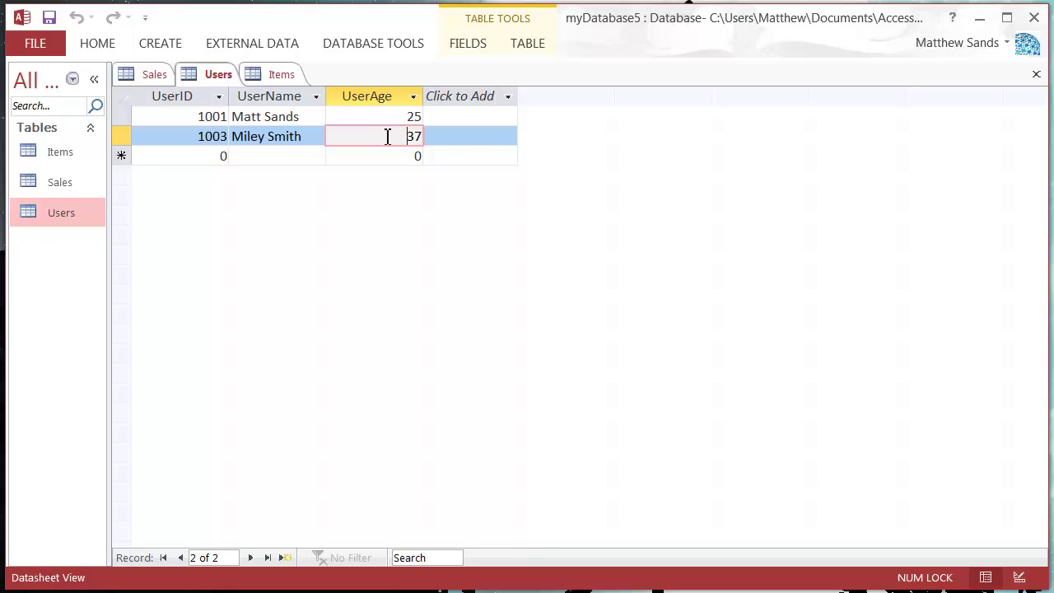